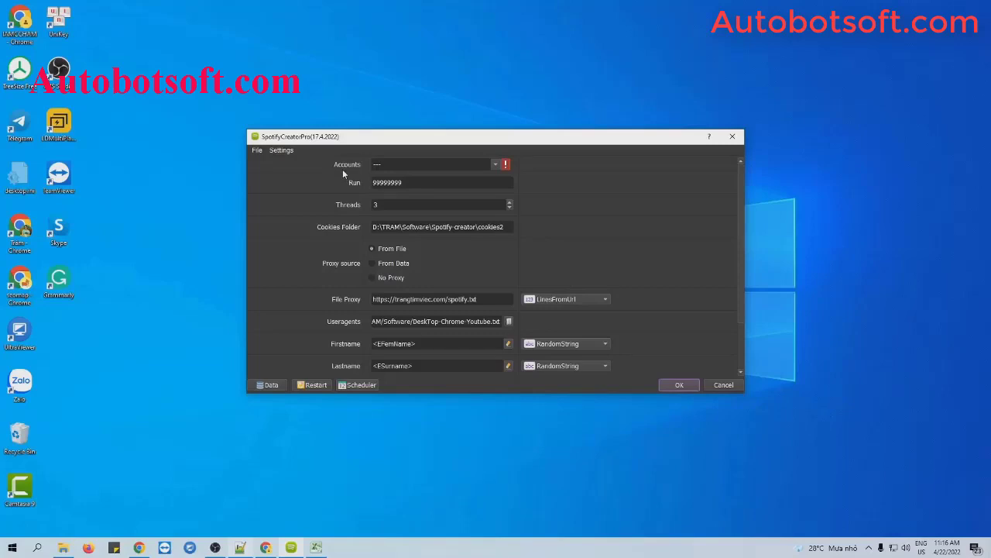
# Open the Database Manager with the Data button in the settings window
pyautogui.click(268, 384)
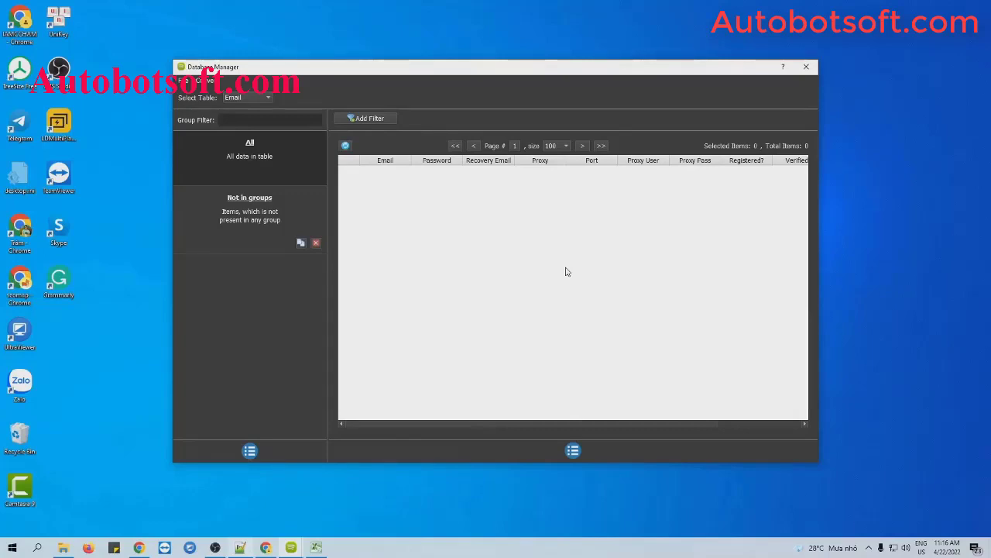
# Add a new account group named 'Tutorial' and select it
pyautogui.click(249, 450)
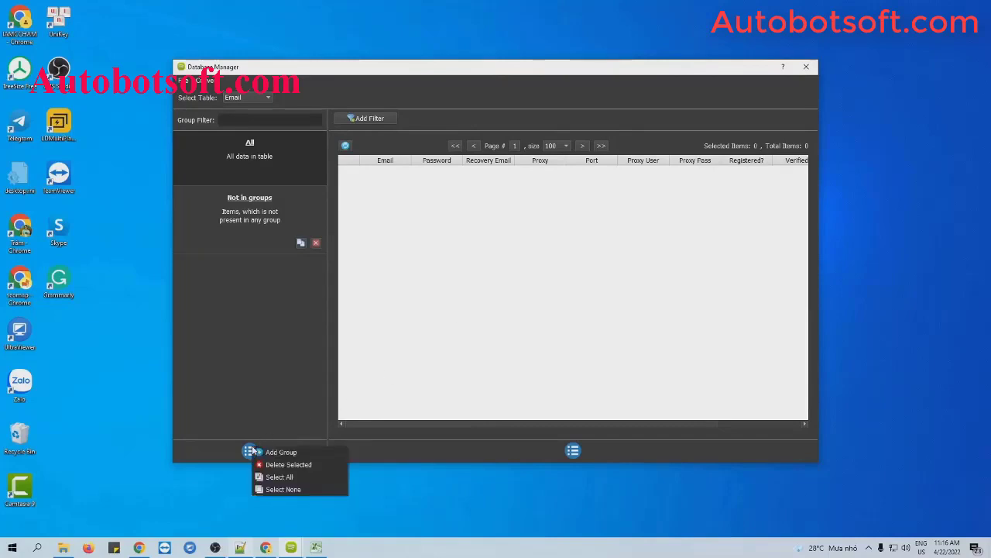
pyautogui.click(275, 452)
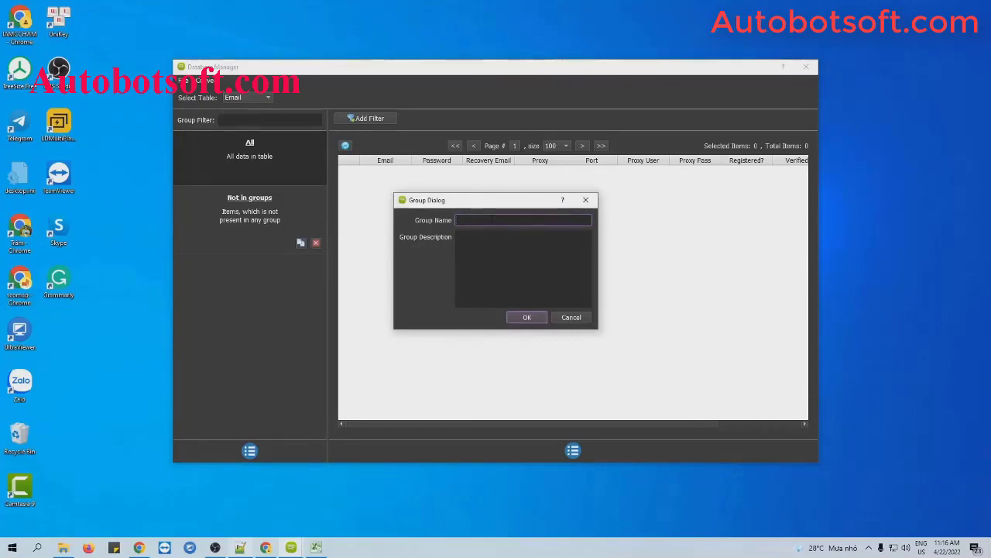
pyautogui.write('Tutorial')
pyautogui.click(535, 316)
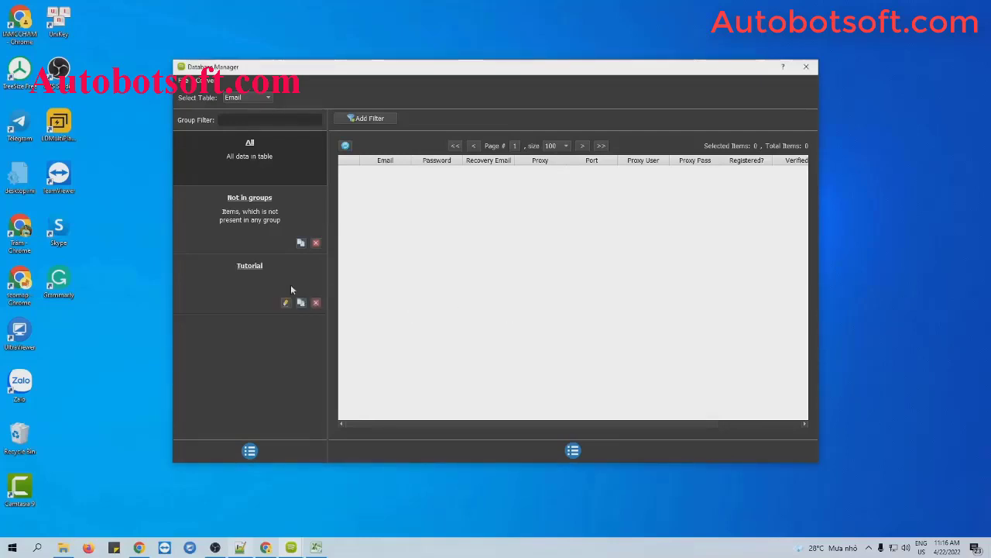
pyautogui.click(258, 277)
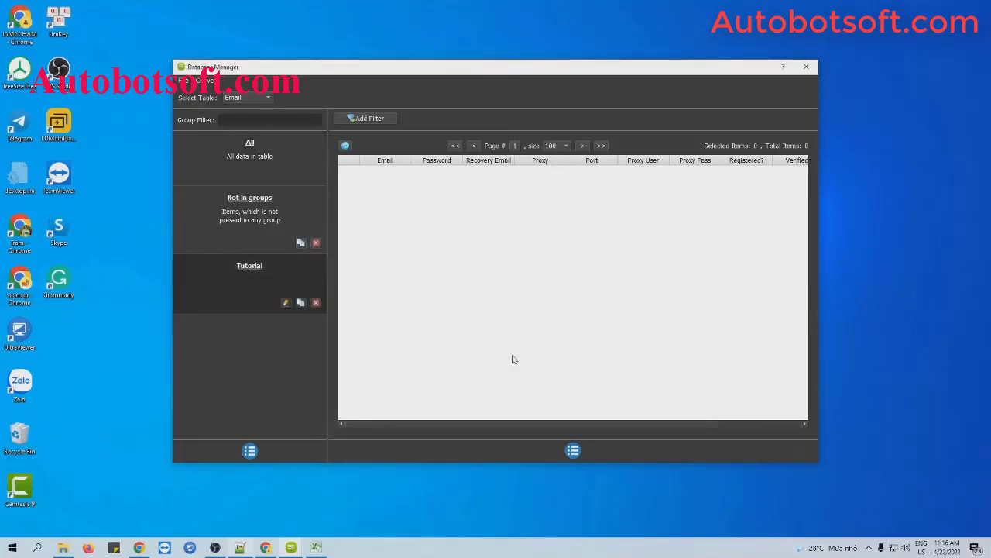
pyautogui.click(573, 450)
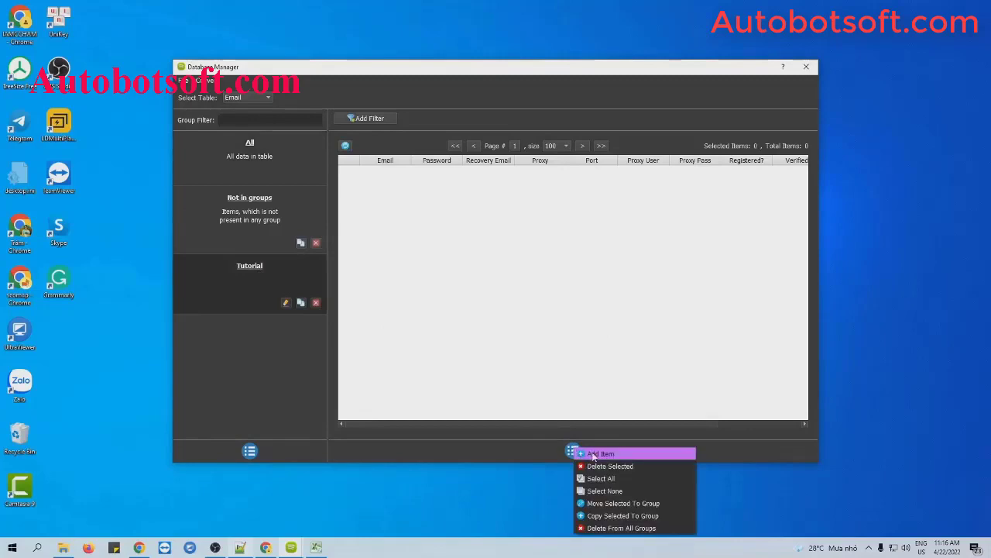
# Add a new account to Tutorial, entering its email, password and recovery email
pyautogui.click(593, 453)
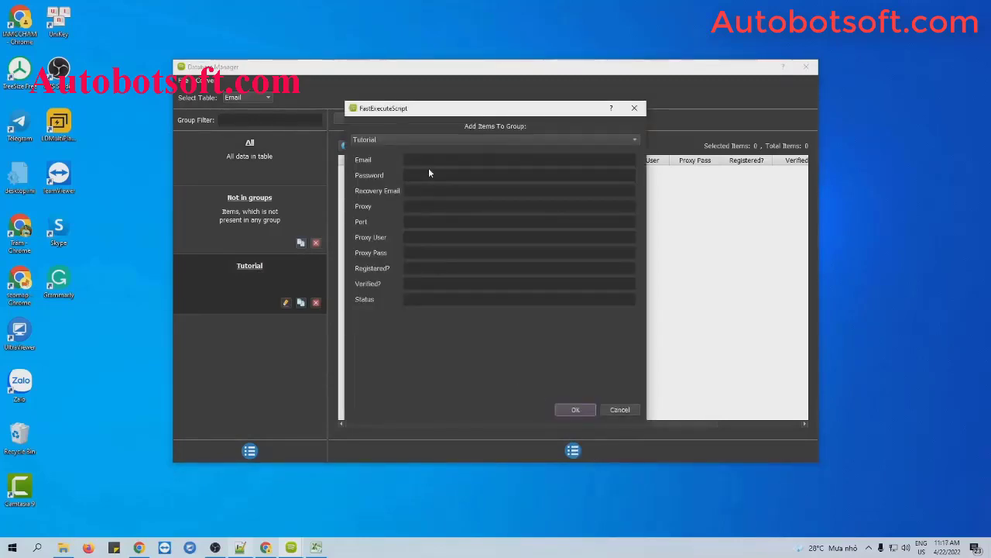
pyautogui.click(433, 160)
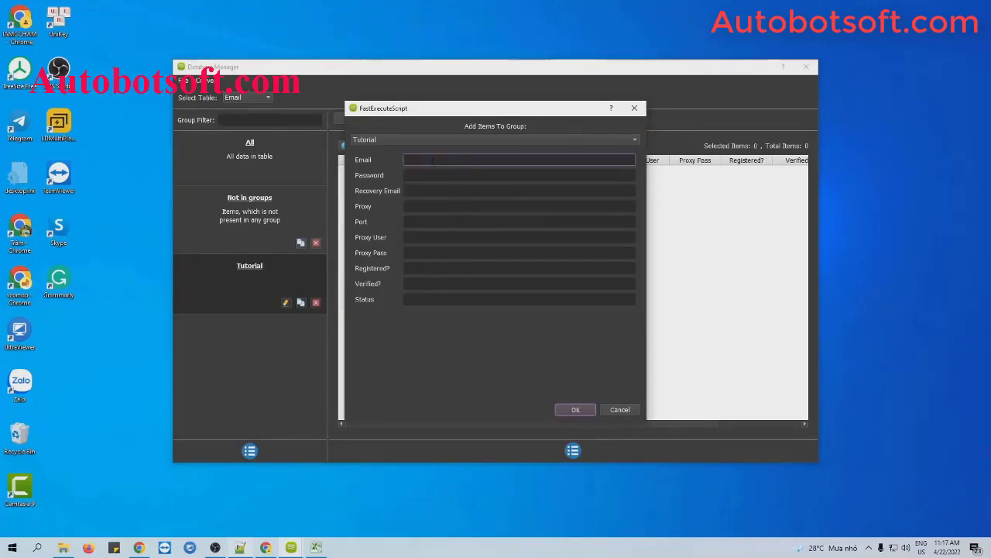
pyautogui.click(429, 175)
pyautogui.write('1234567')
pyautogui.click(426, 191)
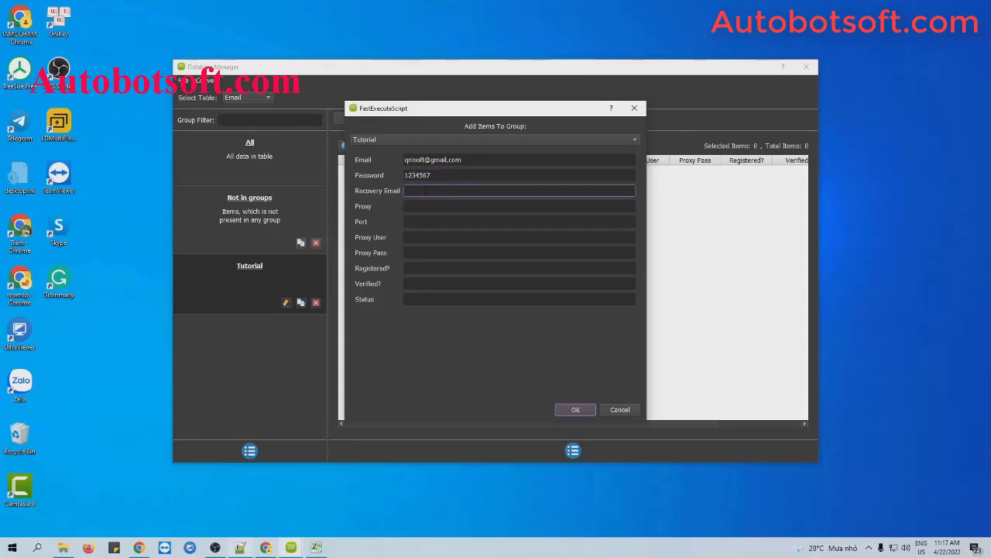
# Give the account proxy 116.105.242.74 with port 3128, leave other fields blank, and save
pyautogui.click(457, 206)
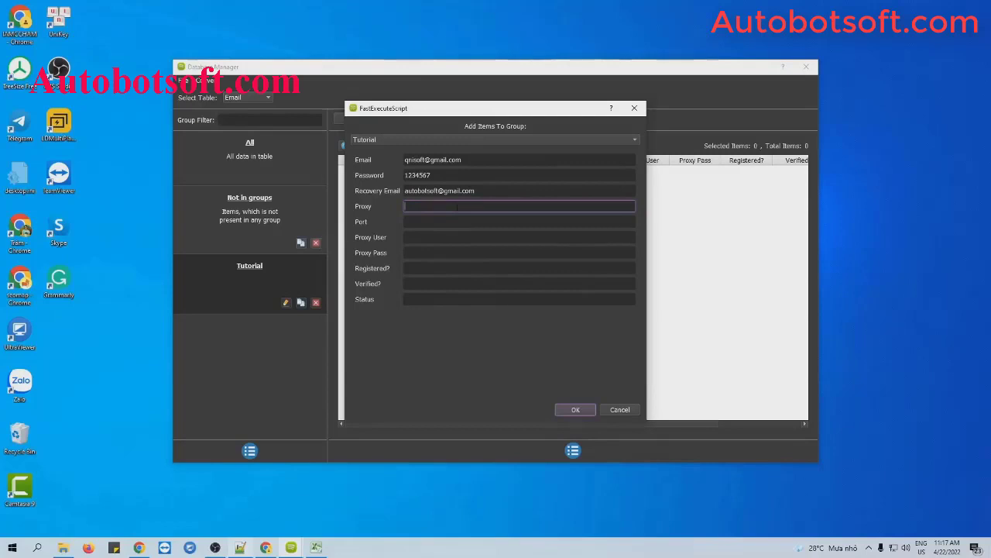
pyautogui.write('116.105.242.74')
pyautogui.click(448, 223)
pyautogui.write('312')
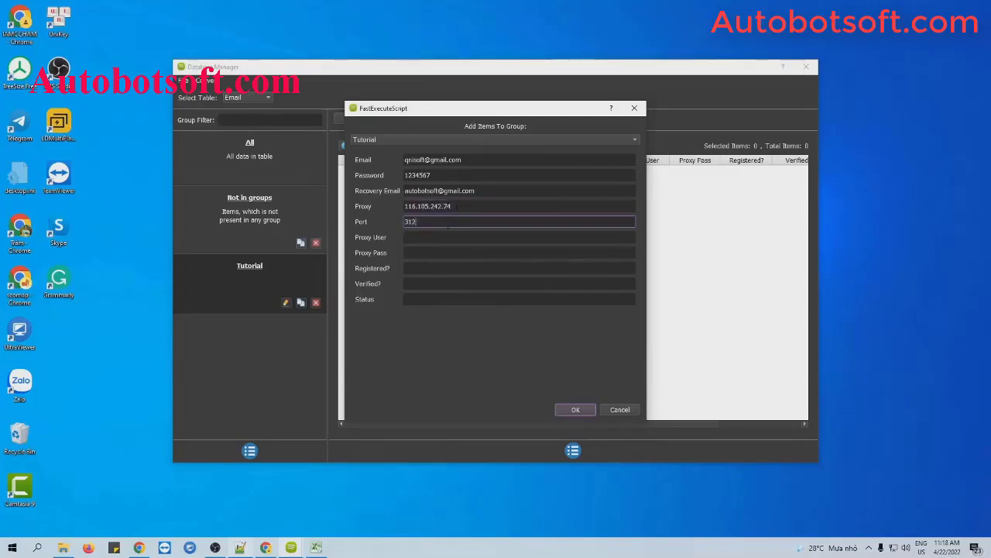
pyautogui.write('8')
pyautogui.click(410, 237)
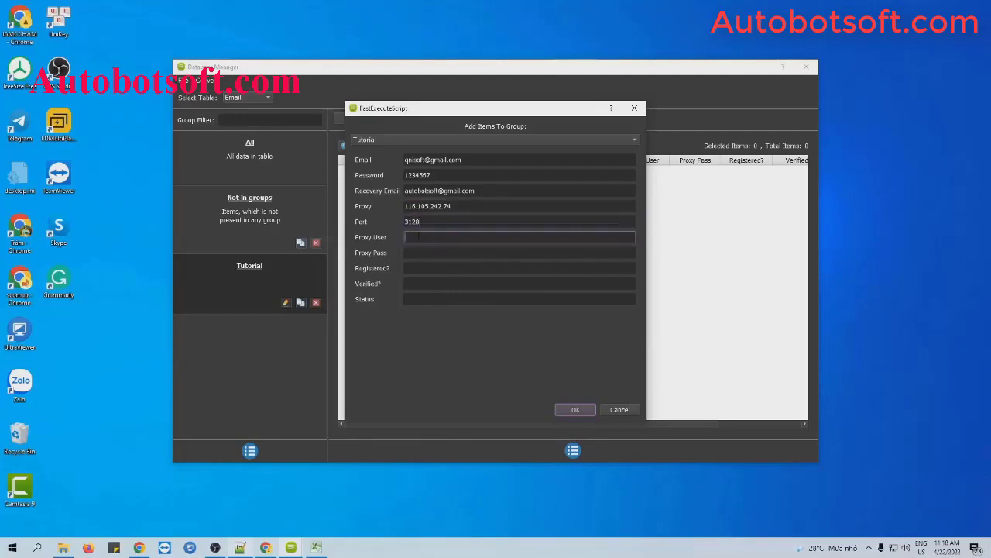
pyautogui.click(413, 253)
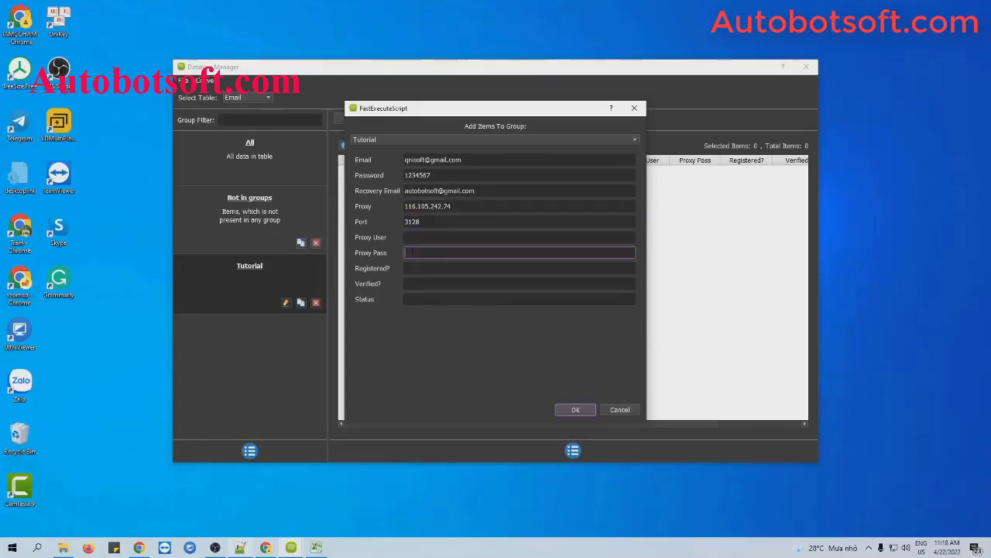
pyautogui.press('Tab')
pyautogui.press('Tab')
pyautogui.press('Tab')
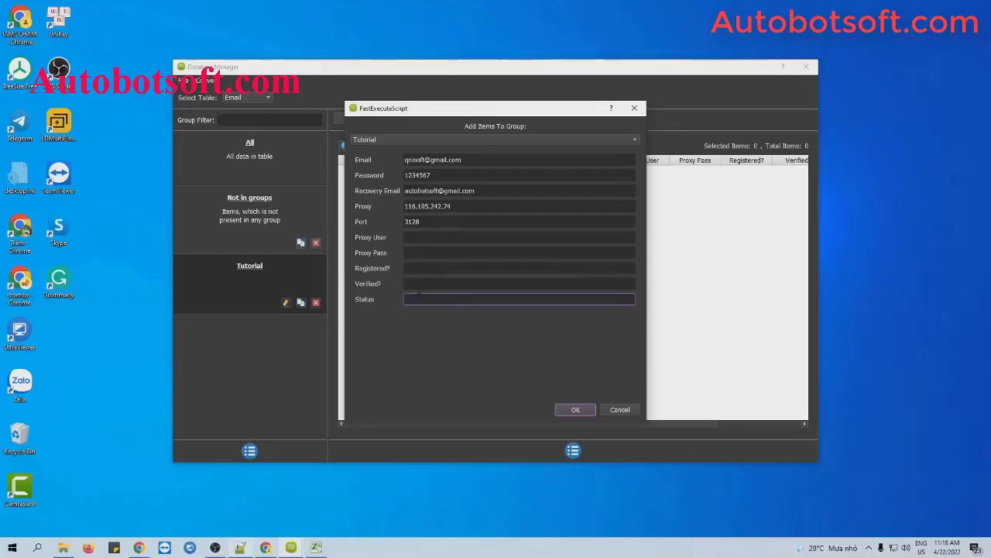
pyautogui.click(576, 410)
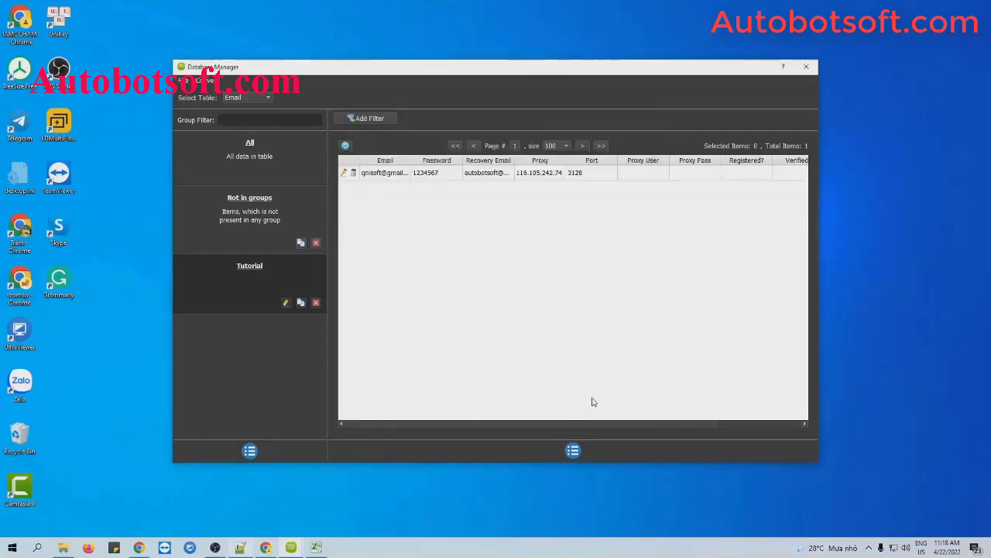
# Create an empty text file Email-accounts.txt in the software folder and open it
pyautogui.click(574, 450)
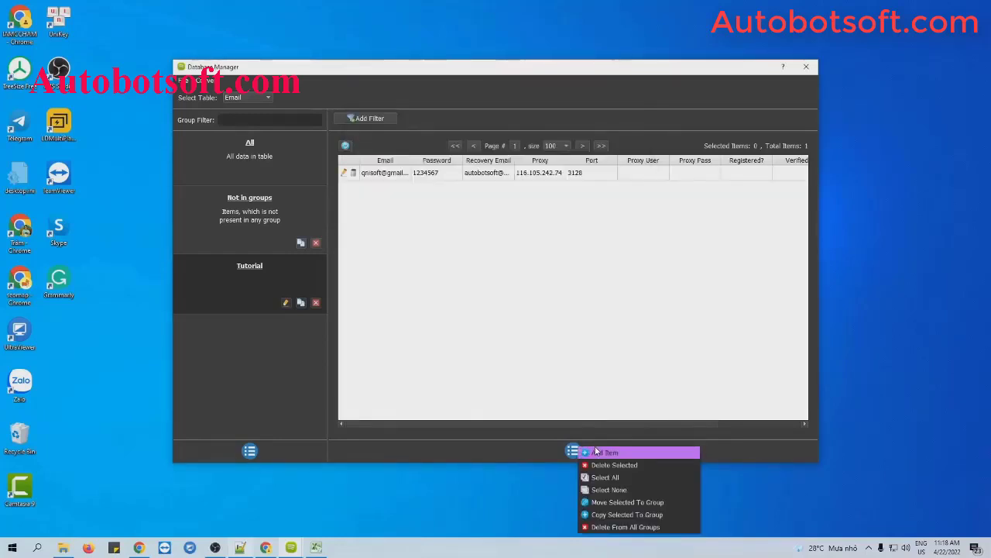
pyautogui.click(612, 363)
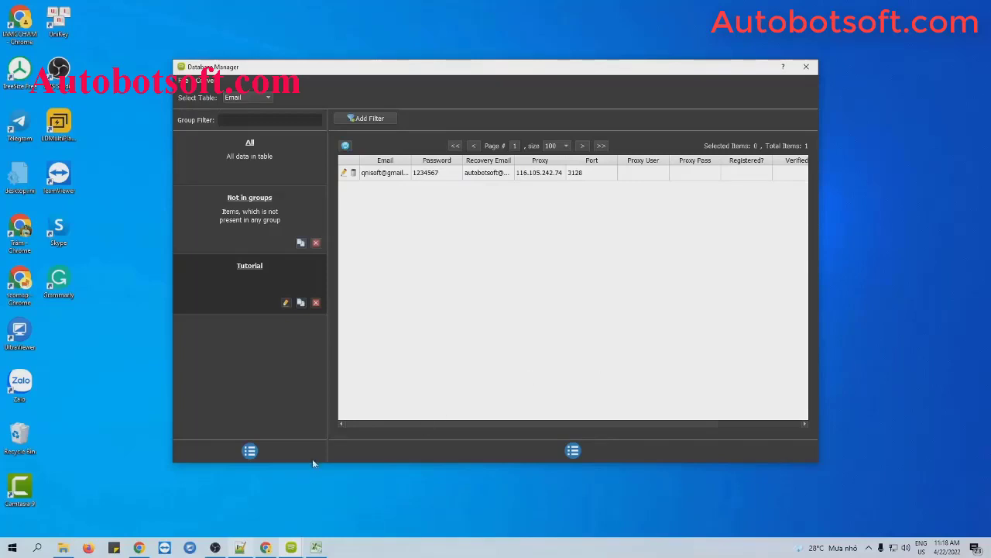
pyautogui.click(63, 547)
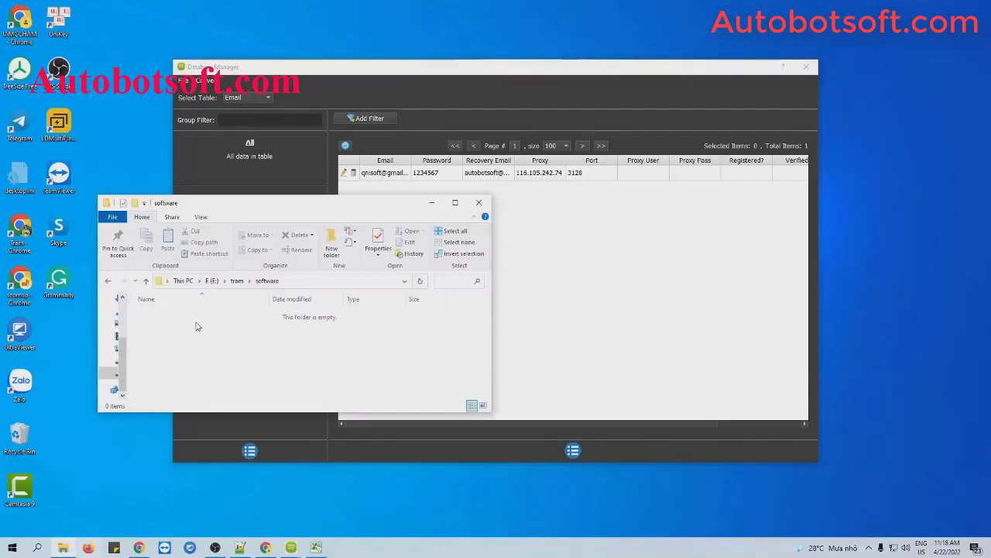
pyautogui.rightClick(197, 326)
pyautogui.moveTo(233, 469)
pyautogui.click(347, 443)
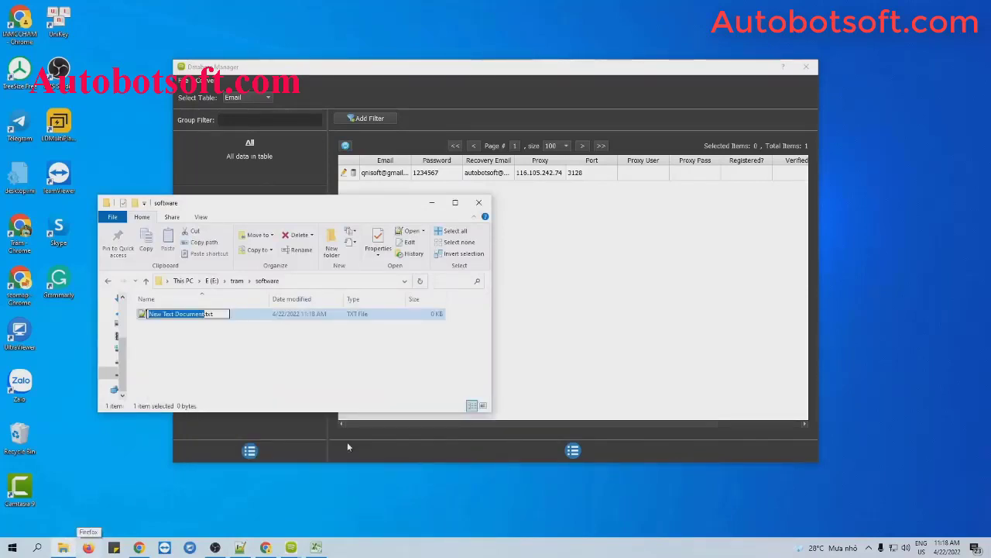
pyautogui.write('Email-accounts')
pyautogui.press('Return')
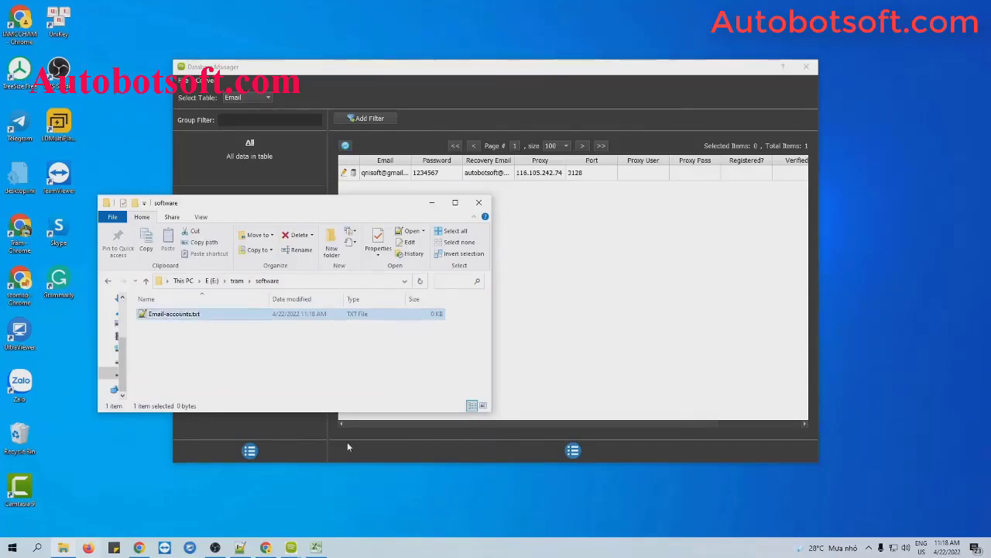
pyautogui.press('Return')
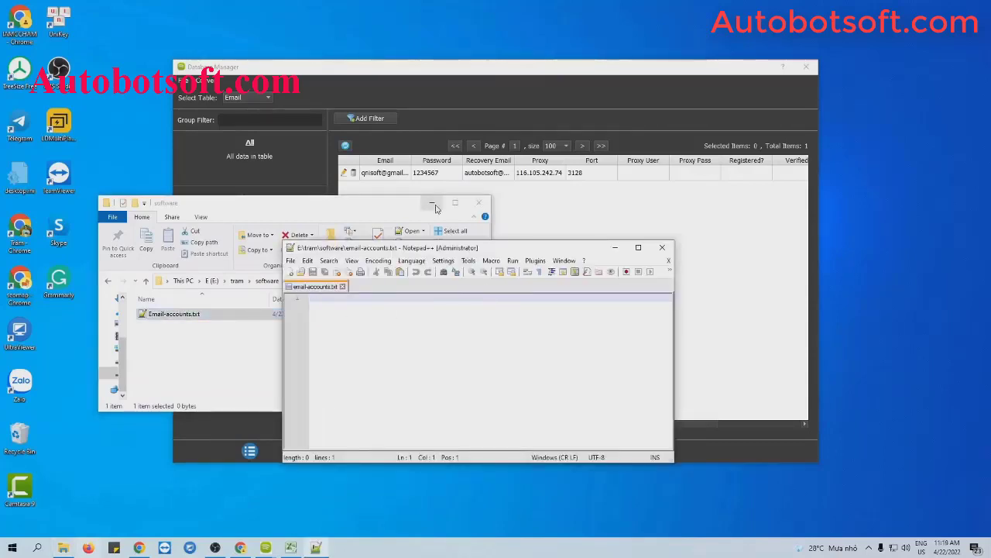
# Write one comma-separated account line ending in proxy 116.105.242.74:3128 and save the file
pyautogui.click(433, 204)
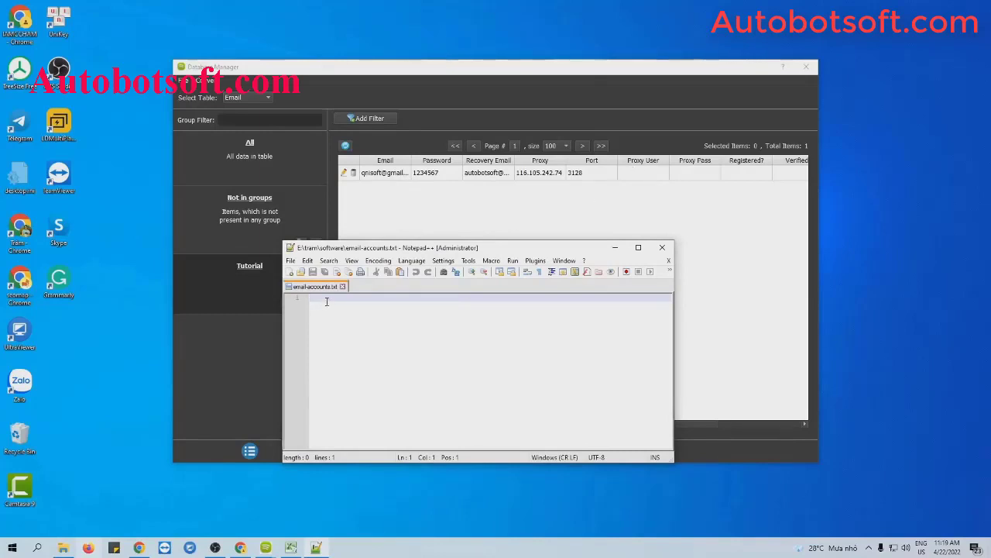
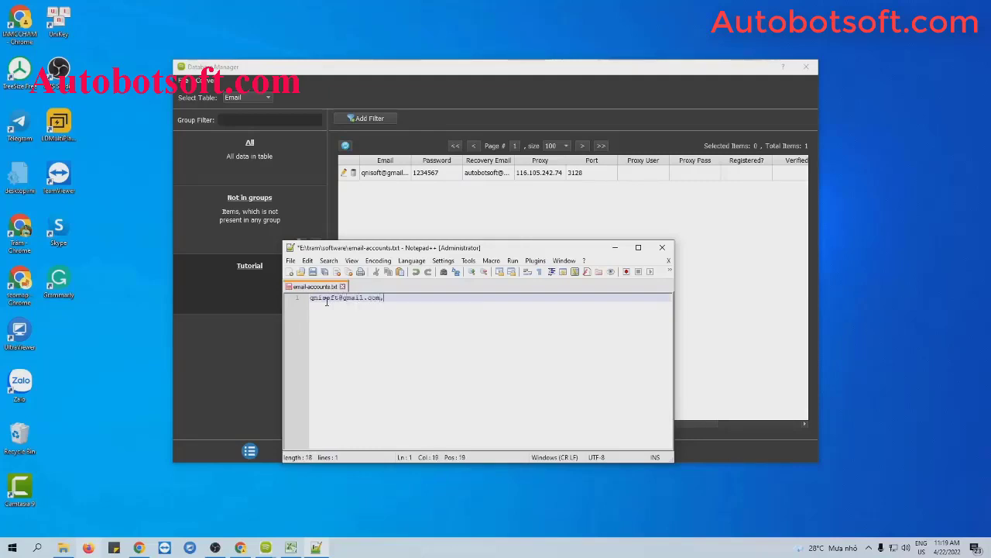
pyautogui.write(',1234567')
pyautogui.write(',')
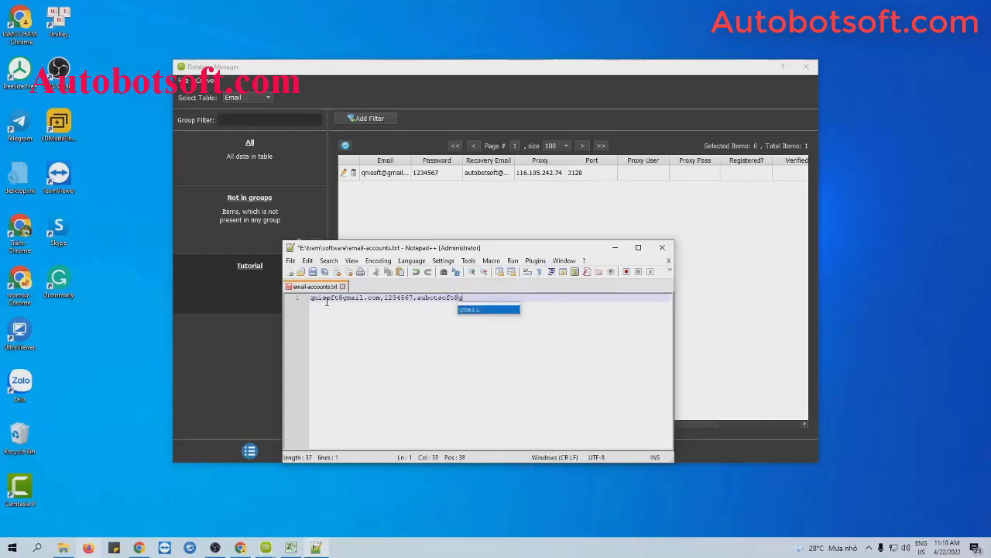
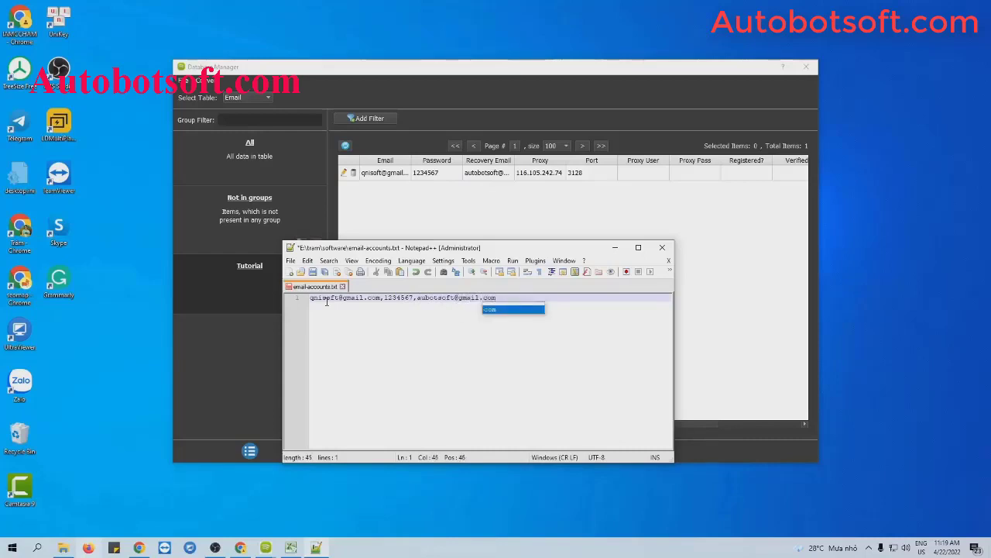
pyautogui.write(',')
pyautogui.write('116.105.242.74')
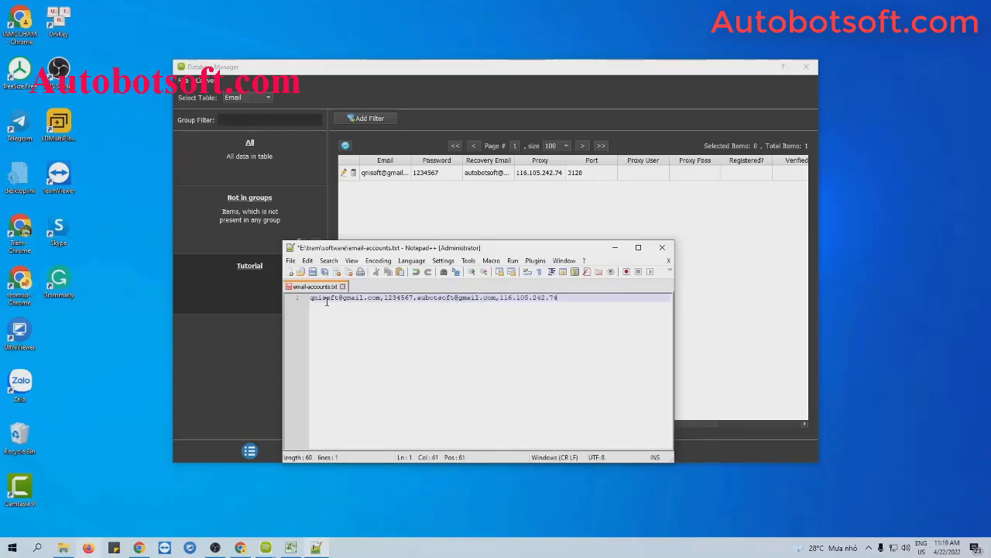
pyautogui.write(':3128')
pyautogui.press('Return')
pyautogui.press('Return')
pyautogui.press('Return')
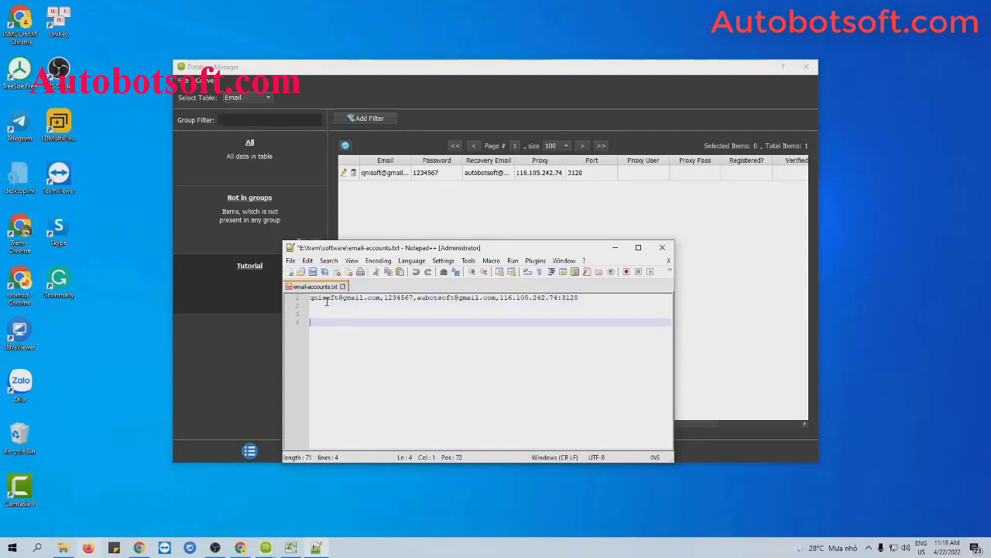
pyautogui.press('BackSpace')
pyautogui.press('BackSpace')
pyautogui.press('BackSpace')
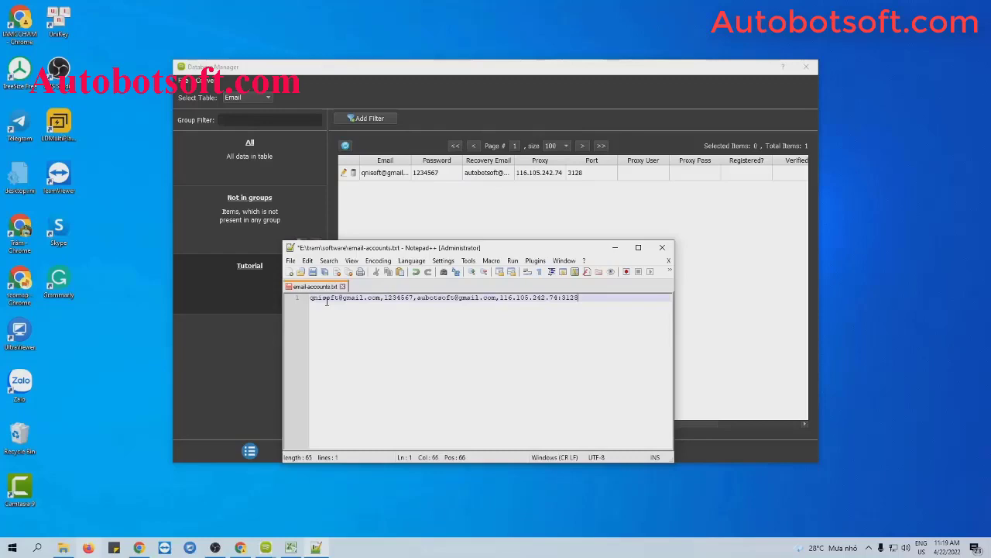
pyautogui.click(312, 272)
# Start a CSV import of accounts in SpotifyCreatorPro via Convert > Import Csv
pyautogui.click(615, 248)
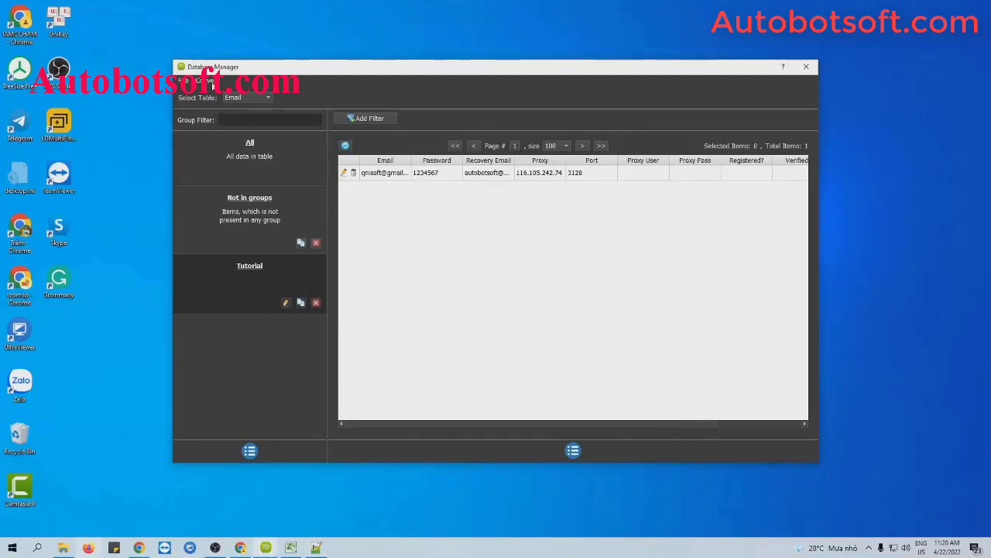
pyautogui.click(209, 82)
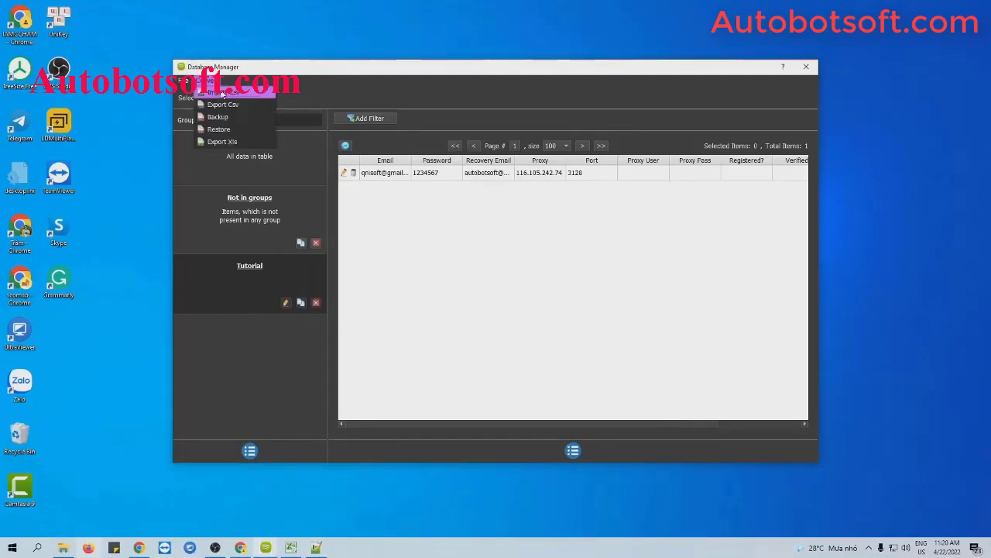
pyautogui.click(222, 94)
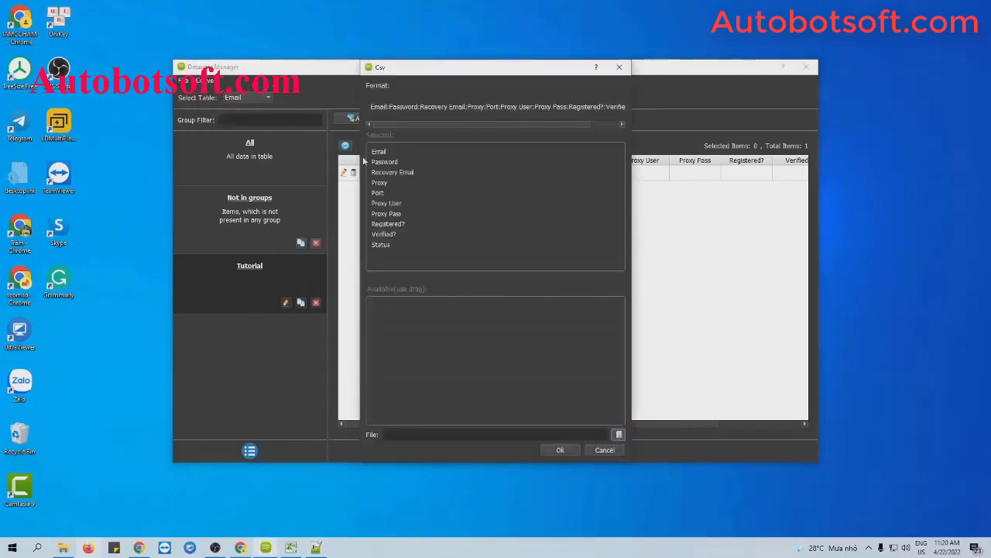
# Import the accounts from Email-accounts.txt into a new Csv group
pyautogui.click(618, 434)
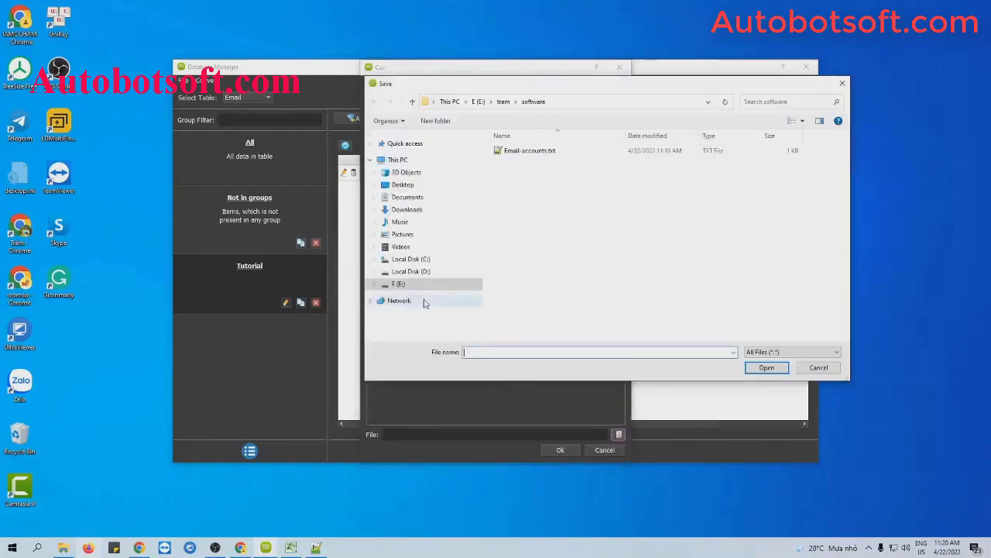
pyautogui.click(523, 155)
pyautogui.click(767, 368)
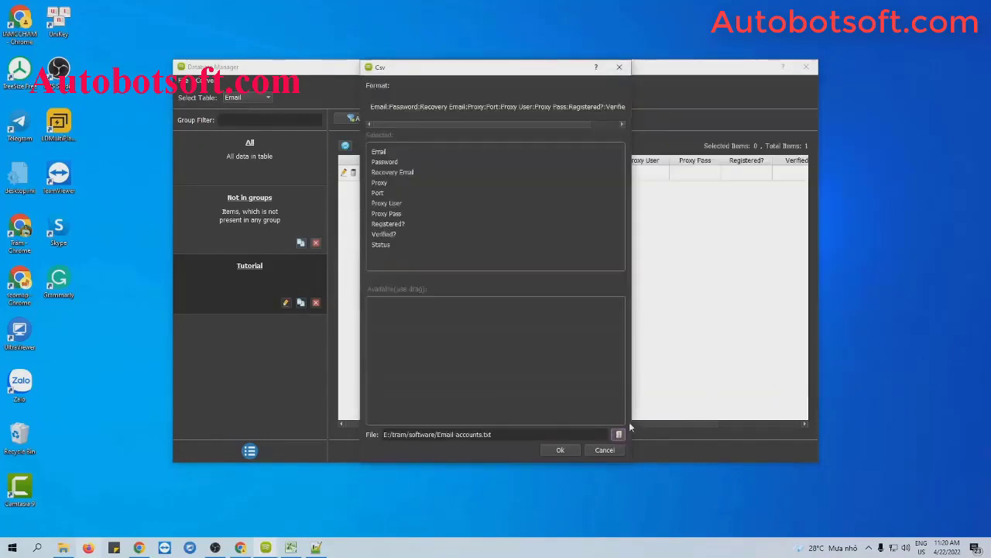
pyautogui.click(560, 450)
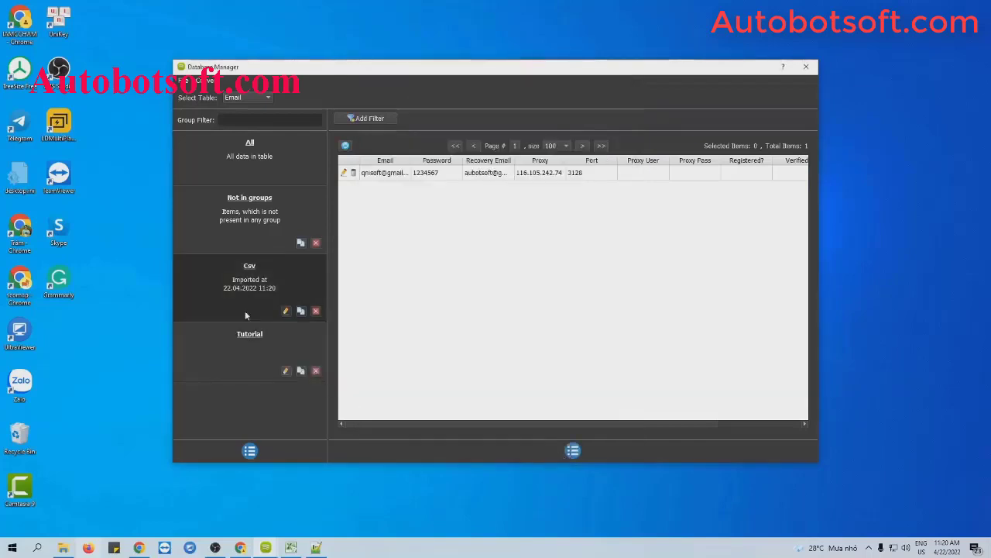
# Rename the imported Csv group to 'Tutorial 2' and close the Database Manager
pyautogui.click(285, 312)
pyautogui.doubleClick(461, 220)
pyautogui.write('Tuto')
pyautogui.write('rial')
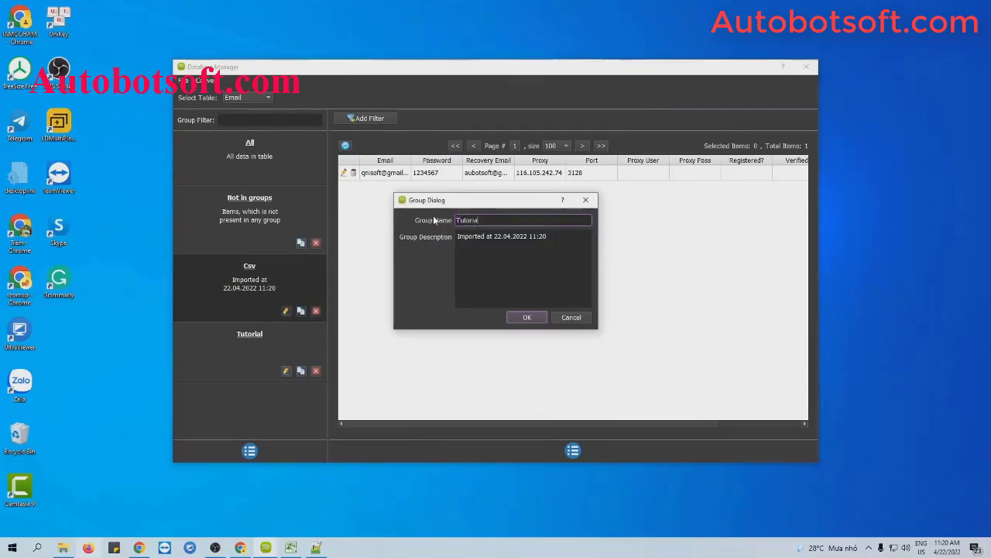
pyautogui.write(' 2')
pyautogui.click(527, 317)
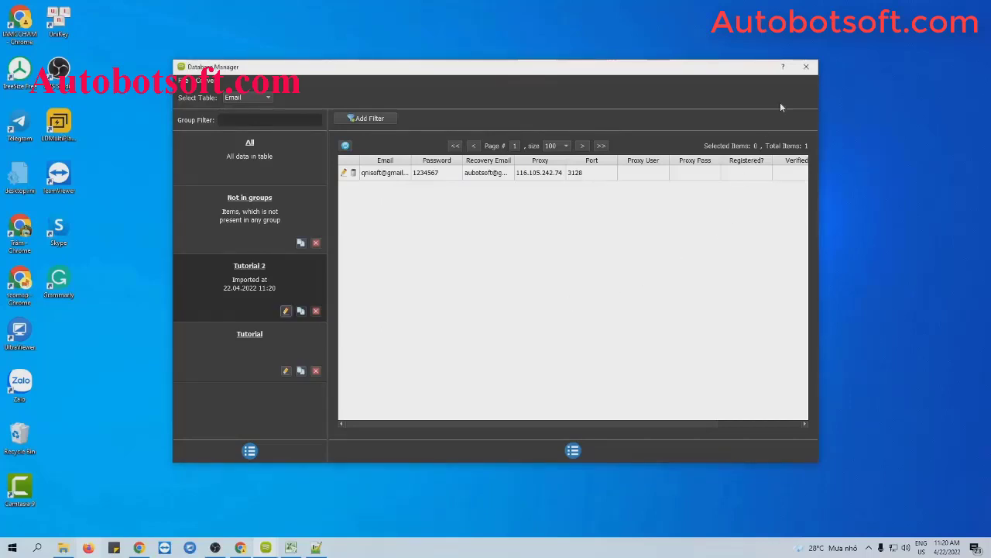
pyautogui.click(806, 69)
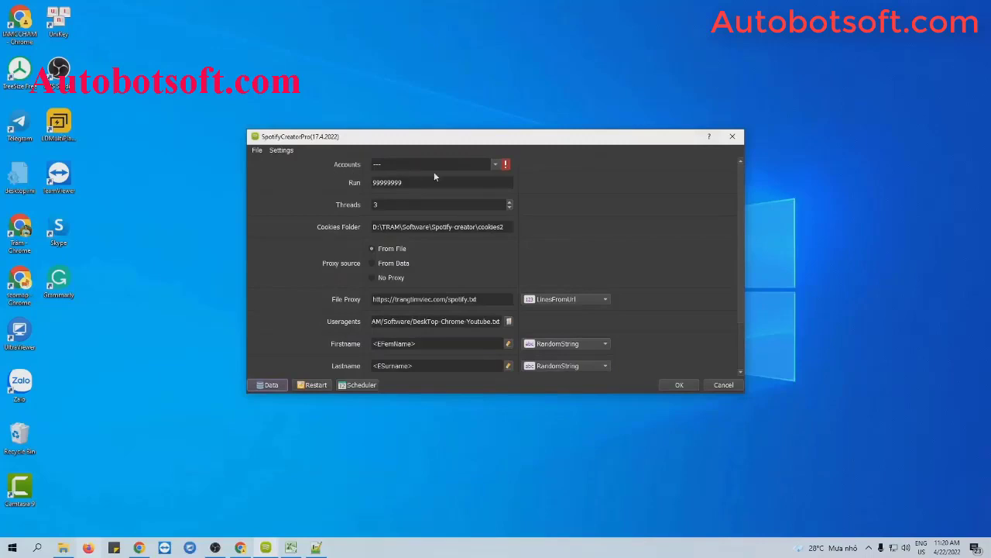
# Use the Tutorial account group and set the run count to 1000
pyautogui.click(490, 167)
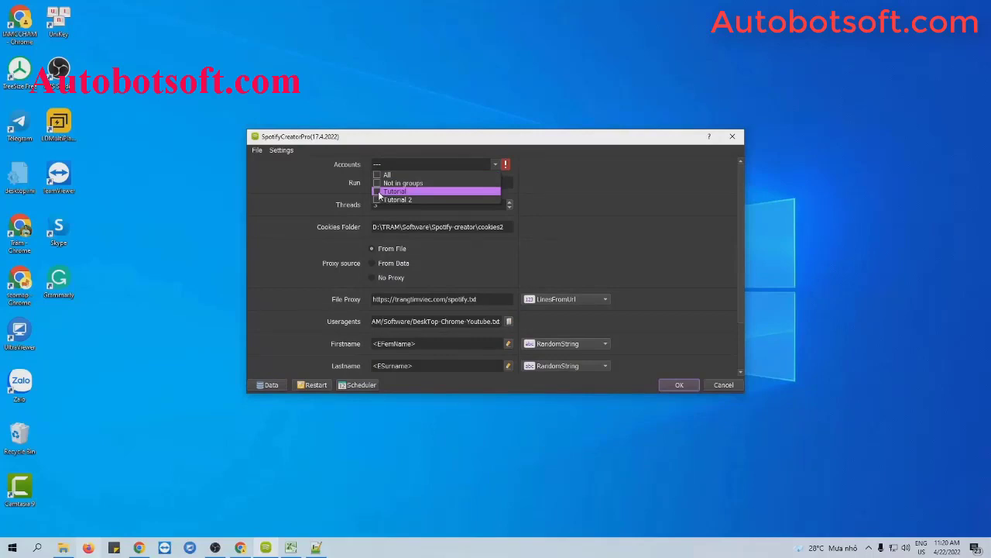
pyautogui.click(383, 191)
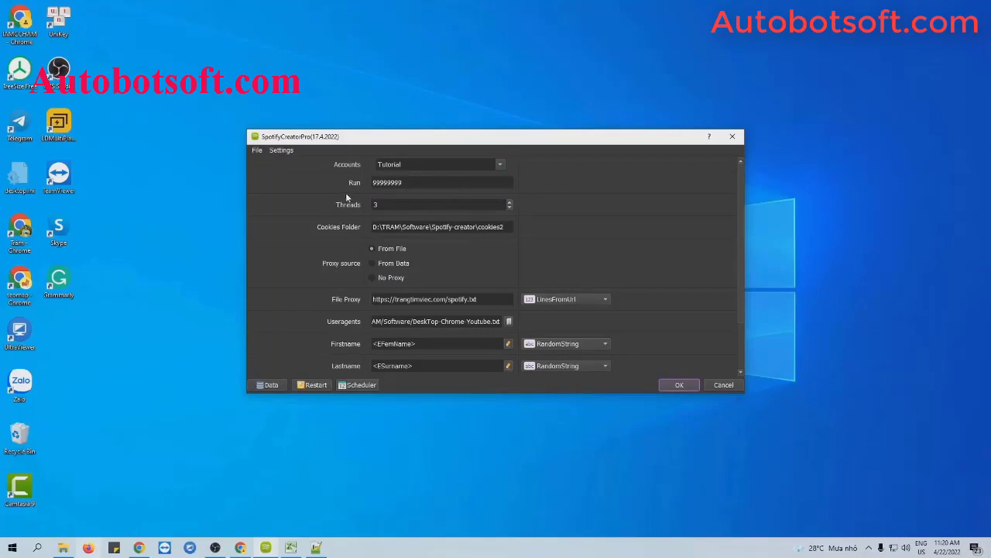
pyautogui.click(409, 181)
pyautogui.doubleClick(409, 182)
pyautogui.write('1000')
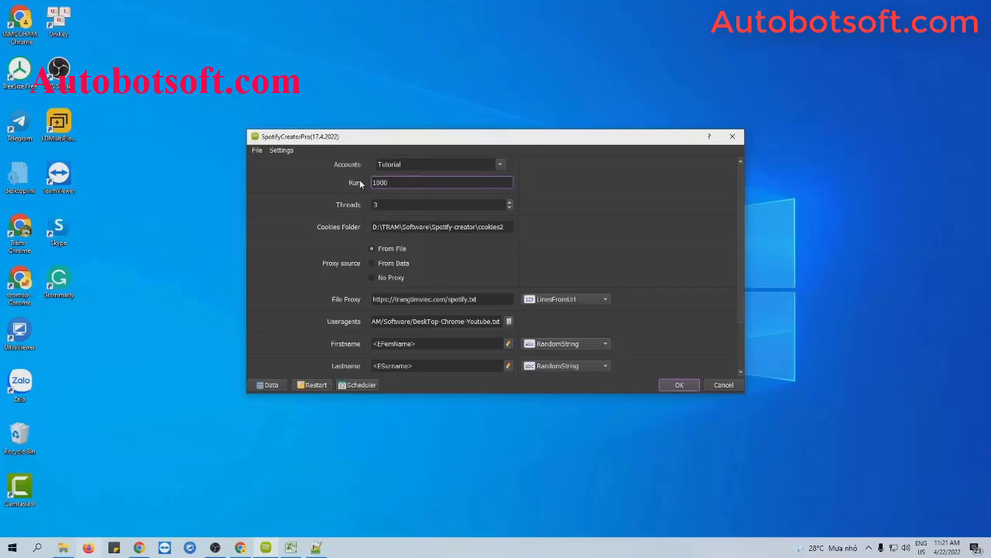
pyautogui.click(385, 205)
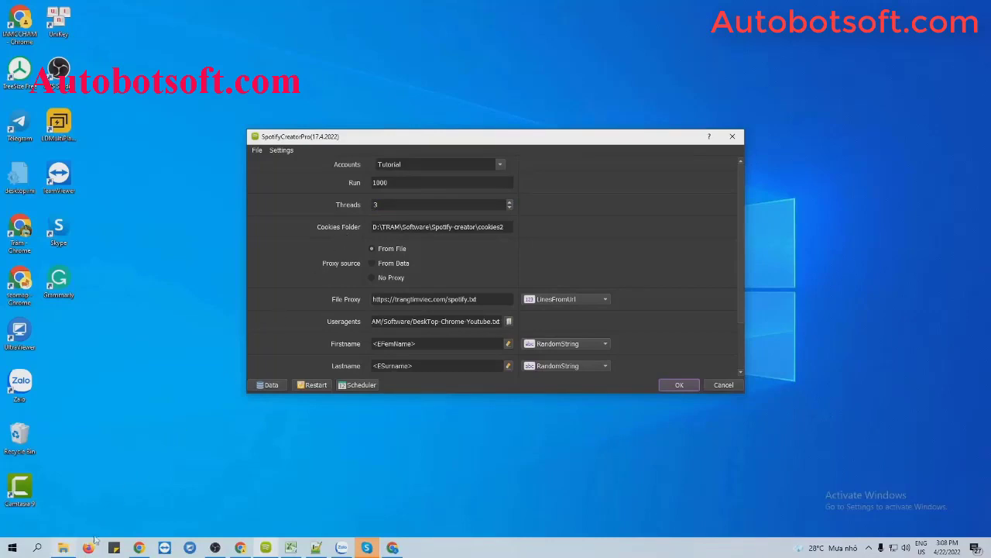
# Create a new folder named 'cookies' in the software folder and open it
pyautogui.click(62, 547)
pyautogui.rightClick(169, 334)
pyautogui.moveTo(192, 480)
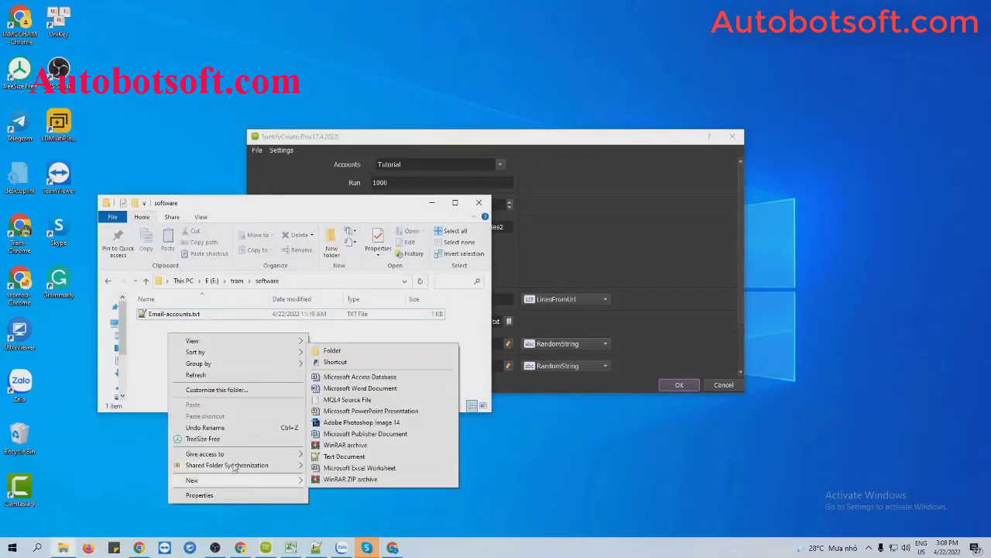
pyautogui.click(333, 350)
pyautogui.write('cookies')
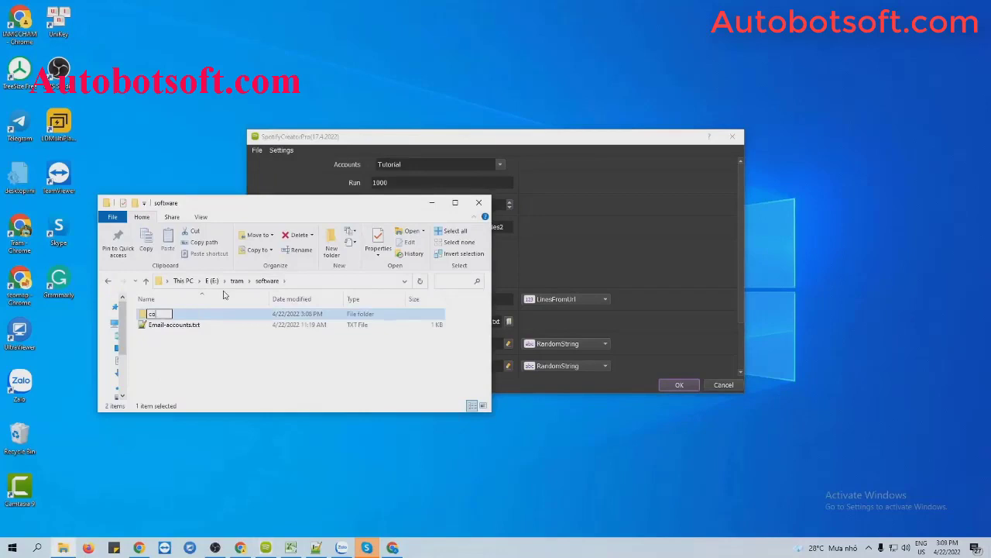
pyautogui.press('Return')
pyautogui.doubleClick(215, 314)
# Set the Cookies Folder setting to E:\tram\software\cookies
pyautogui.click(327, 284)
pyautogui.hotkey('ctrl', 'c')
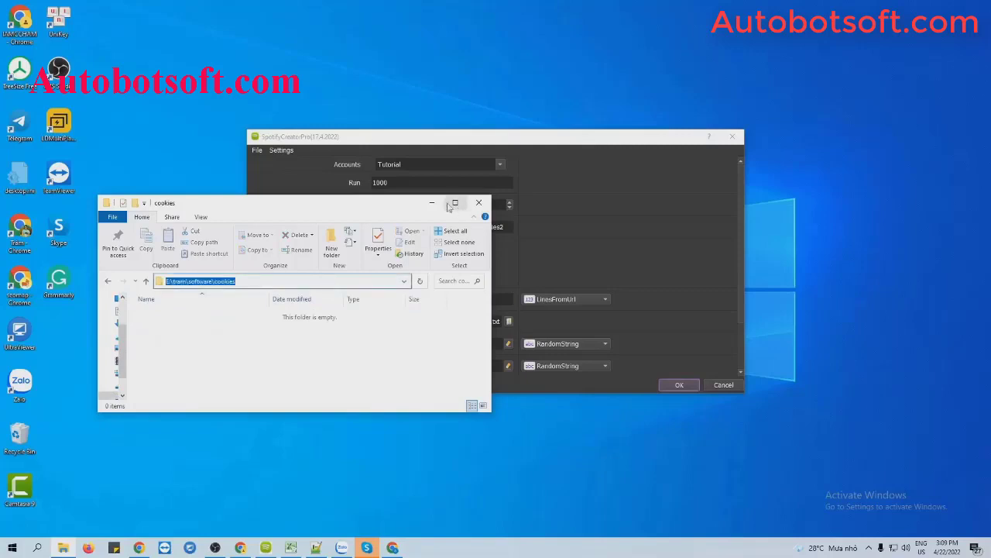
pyautogui.click(431, 202)
pyautogui.tripleClick(442, 226)
pyautogui.hotkey('ctrl', 'v')
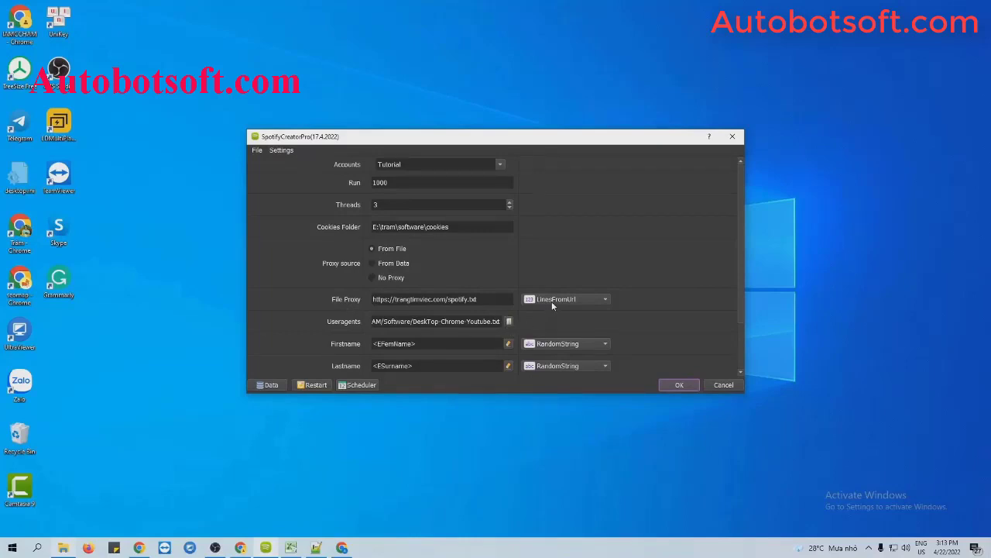
# Switch the File Proxy loading mode from LinesFromUrl to LinesFromFile
pyautogui.moveTo(500, 299); pyautogui.dragTo(371, 299)
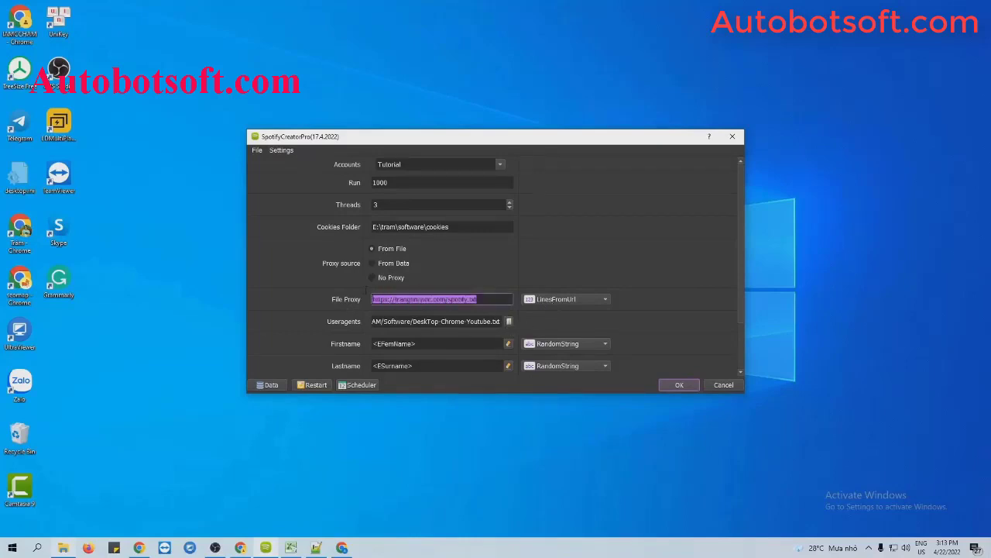
pyautogui.click(544, 302)
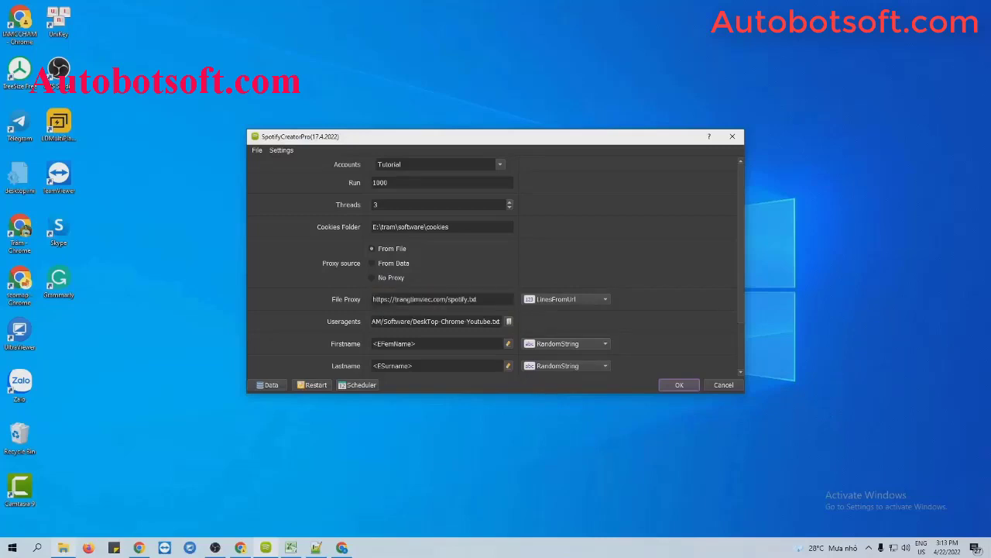
pyautogui.click(547, 304)
pyautogui.click(555, 288)
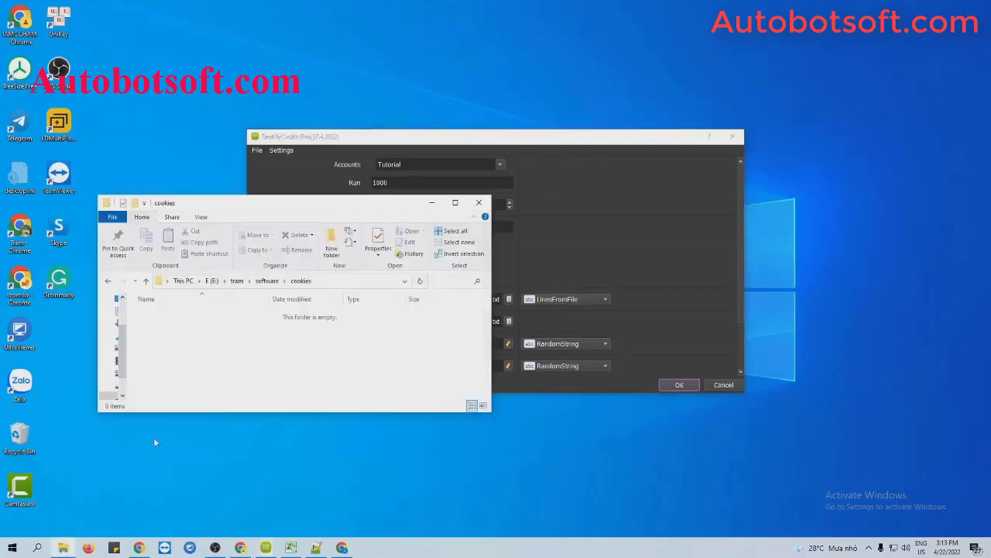
# Create a new text file proxies.txt in the software folder and open it
pyautogui.rightClick(208, 354)
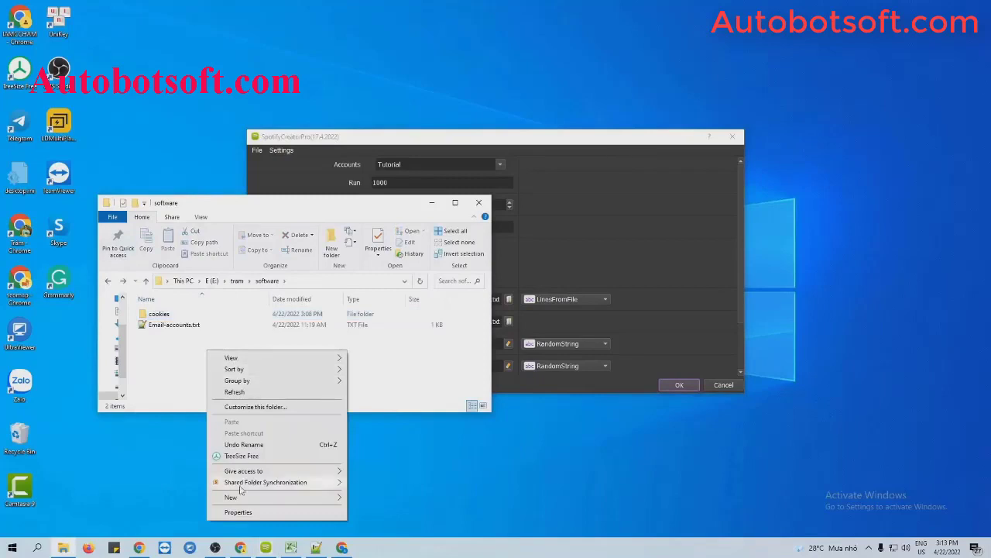
pyautogui.moveTo(232, 497)
pyautogui.click(364, 472)
pyautogui.write('proxies')
pyautogui.press('Return')
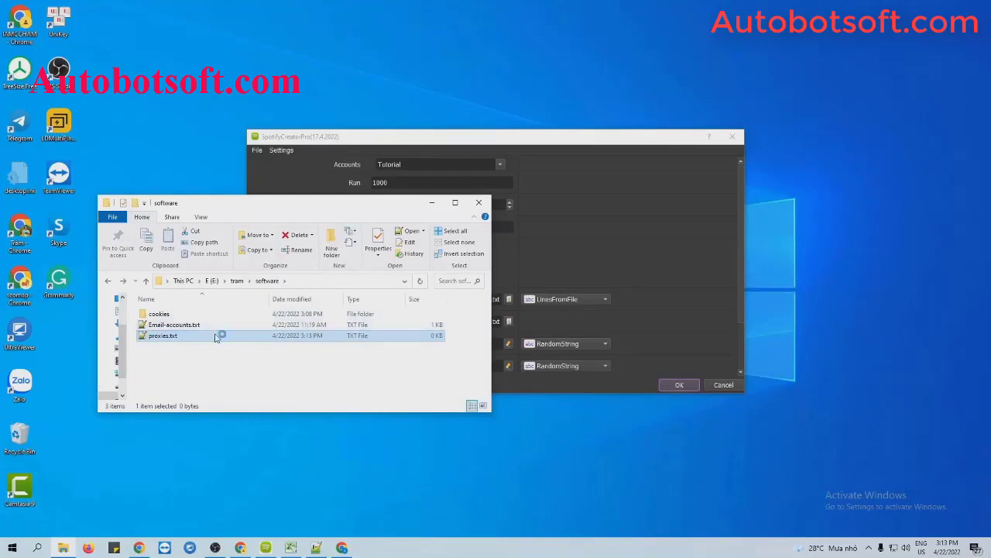
pyautogui.doubleClick(215, 336)
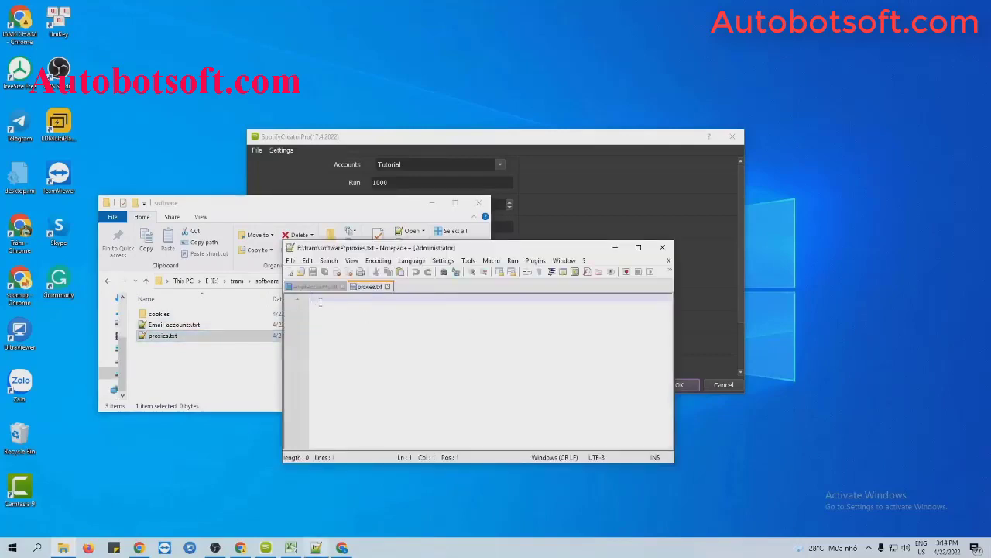
# Paste the 30 proxy addresses on port 3128 into proxies.txt and save it
pyautogui.hotkey('ctrl', 'v')
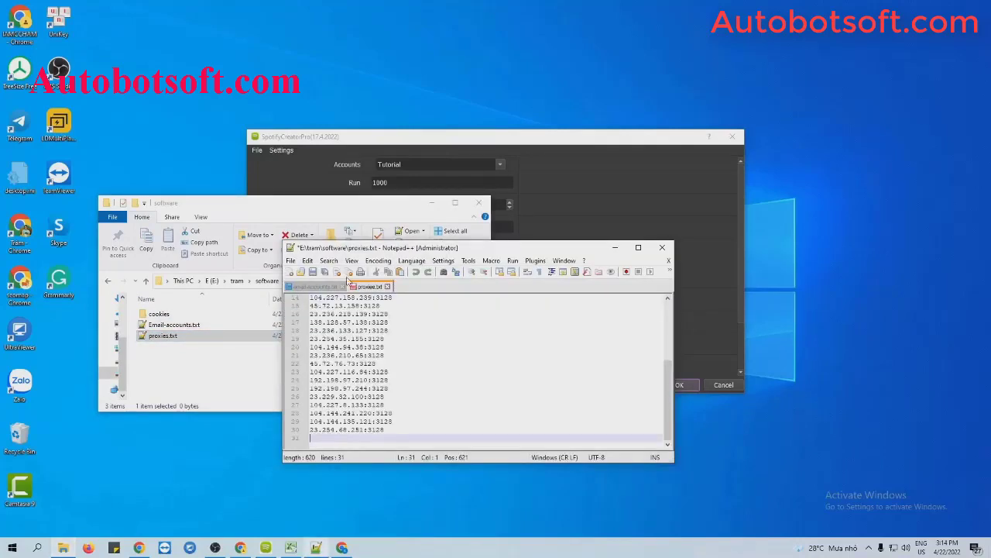
pyautogui.click(321, 271)
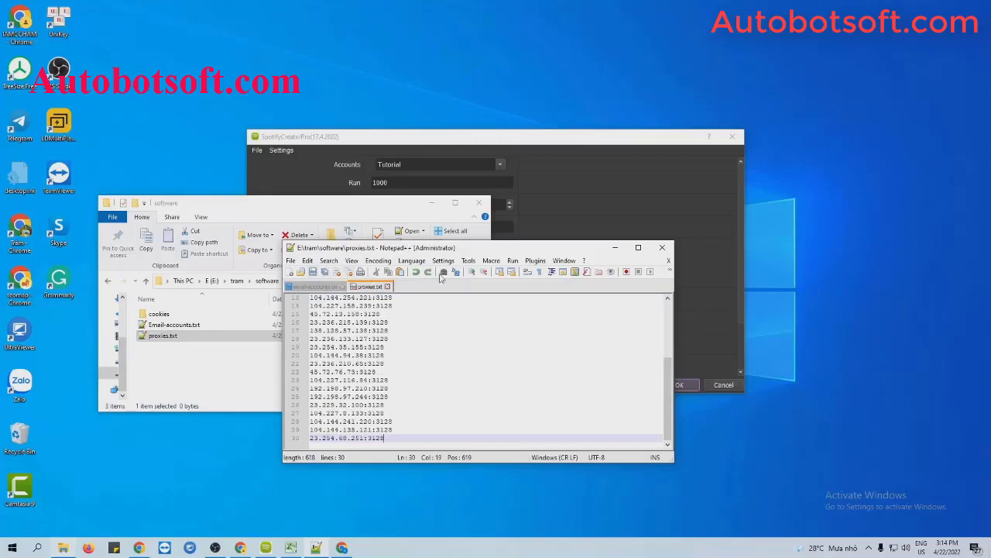
pyautogui.click(615, 247)
pyautogui.click(431, 202)
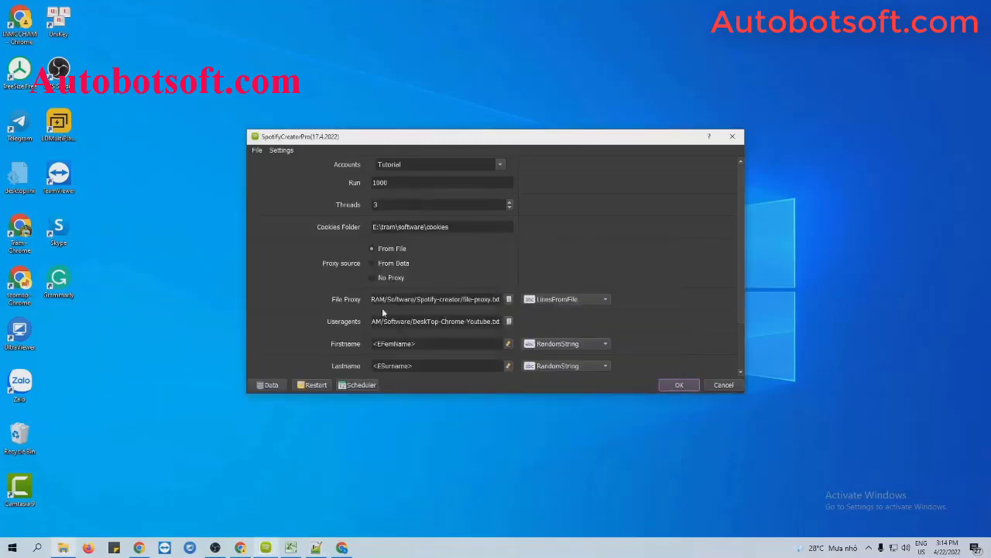
# Load E:/tram/software/proxies.txt as the proxy file, then set the proxy source to No Proxy
pyautogui.click(509, 299)
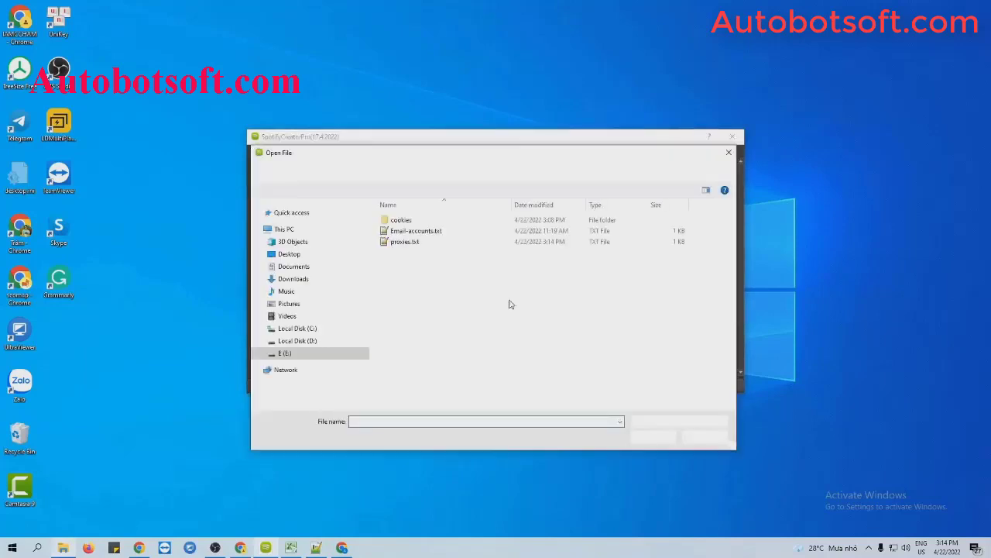
pyautogui.click(423, 243)
pyautogui.click(653, 436)
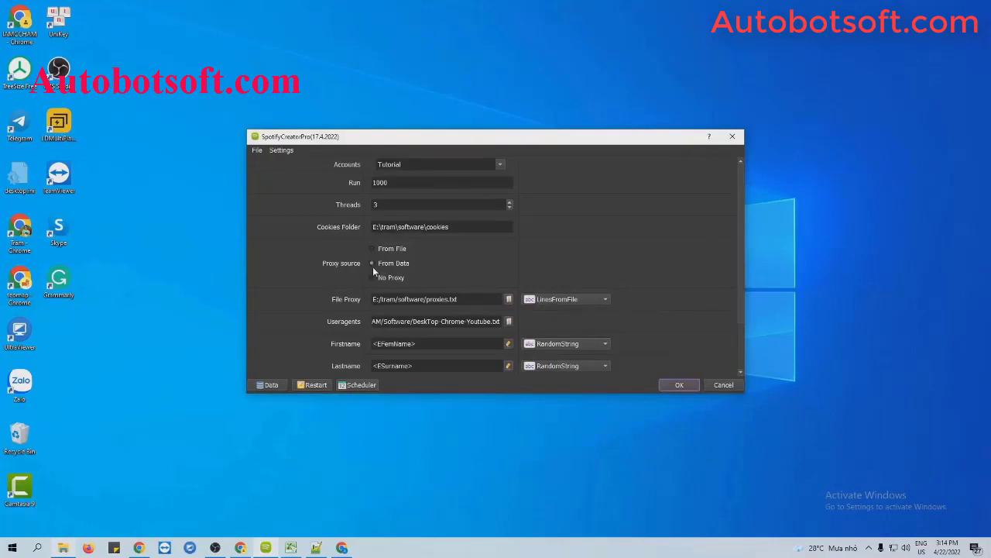
pyautogui.click(269, 384)
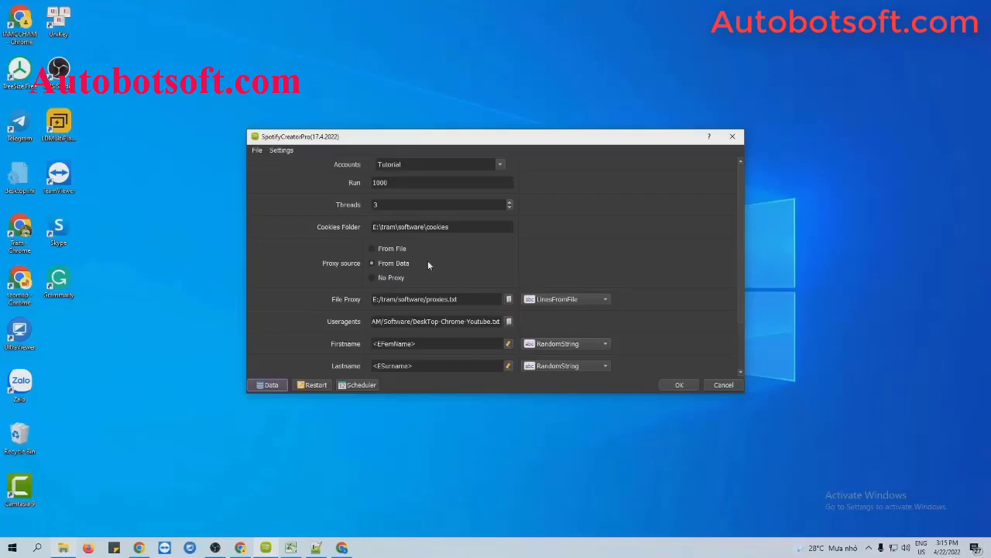
pyautogui.click(372, 281)
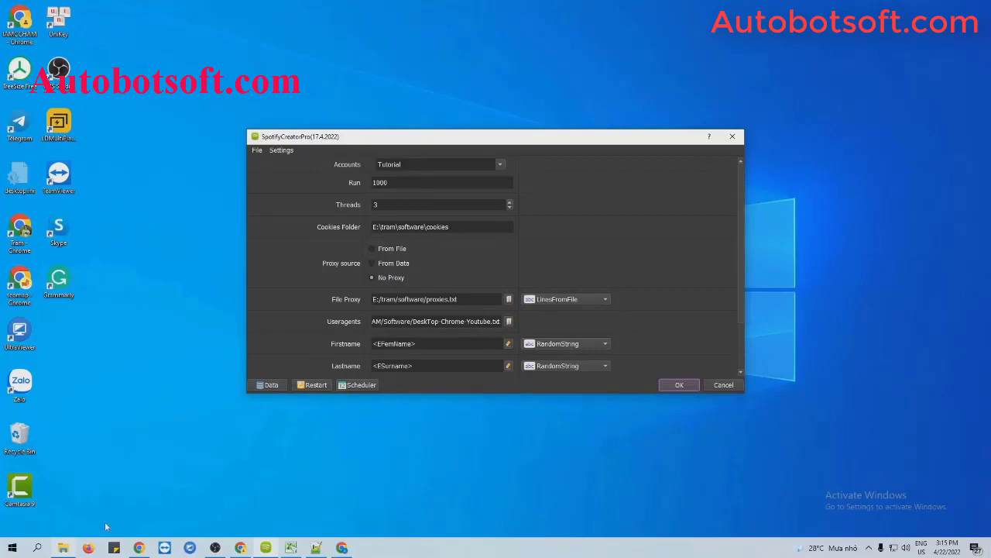
# Check the software folder in File Explorer, then browse for the useragents file DeskTop-Chrome-Youtube.txt
pyautogui.click(63, 548)
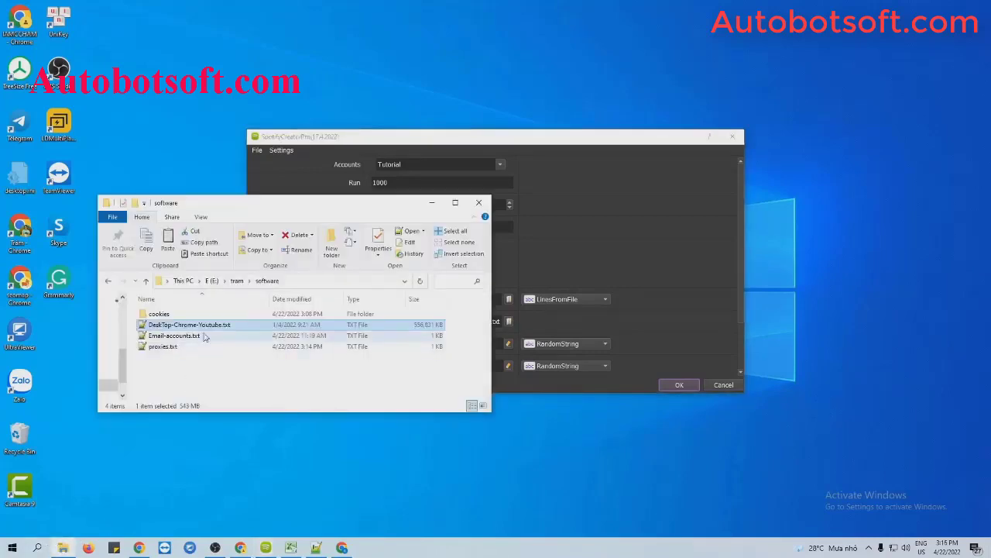
pyautogui.click(607, 322)
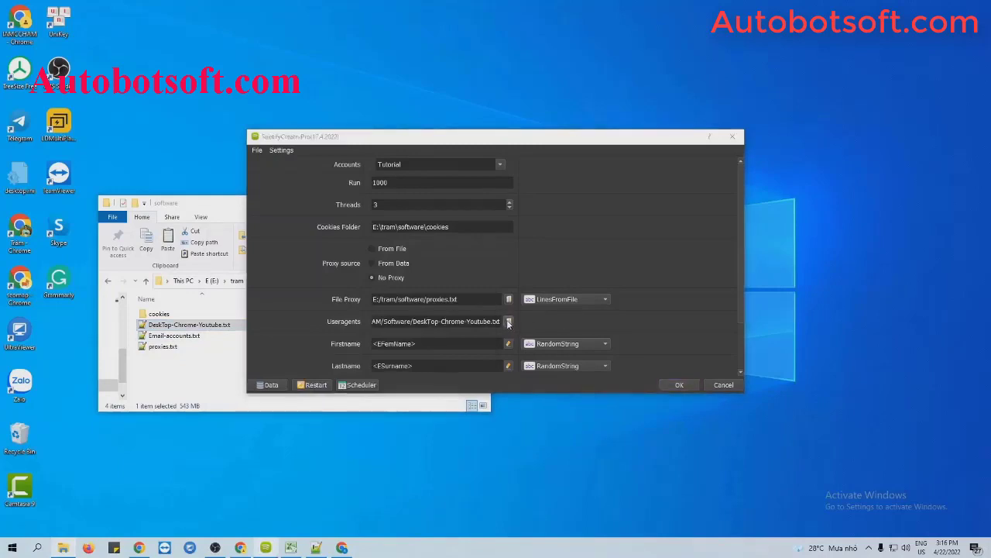
pyautogui.click(509, 322)
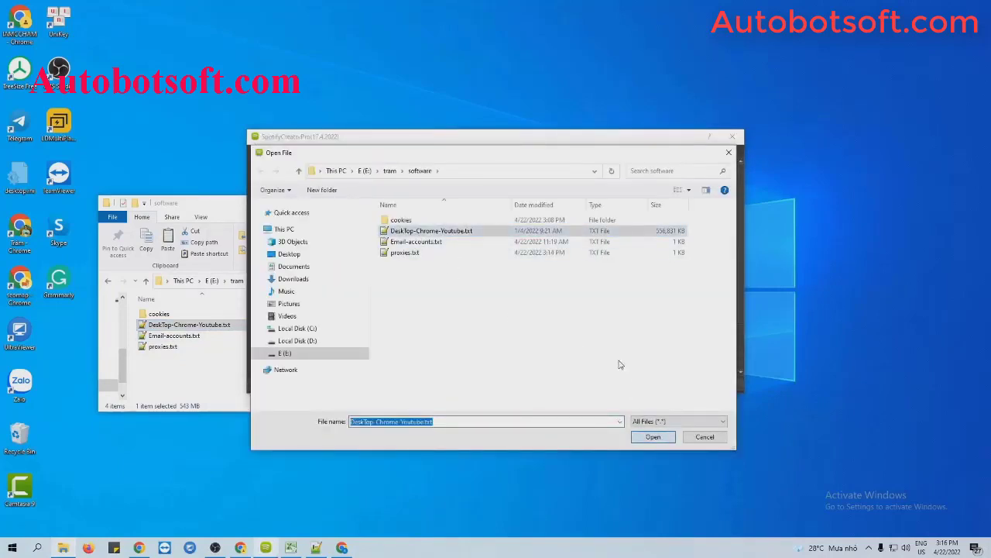